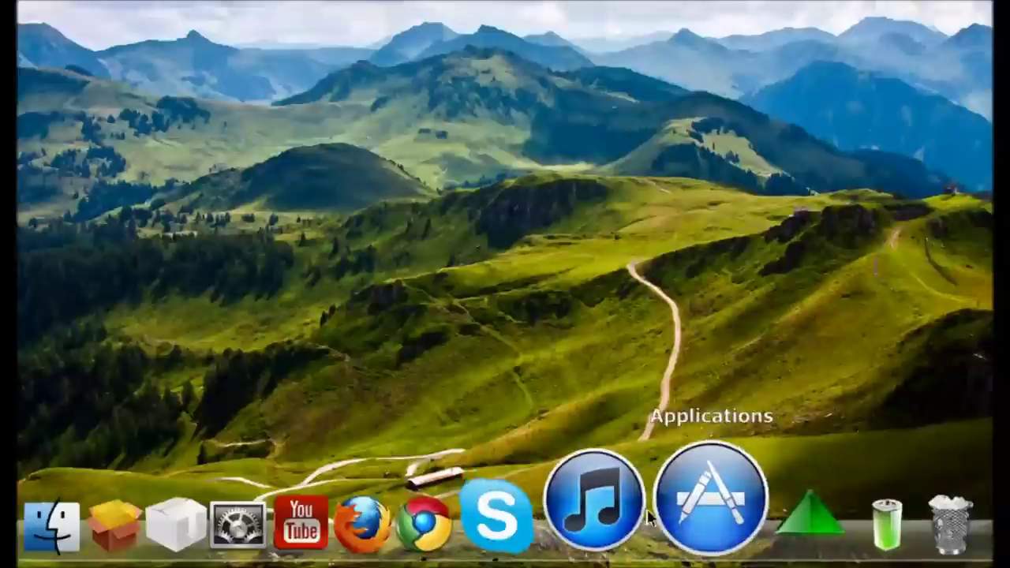
Step: View the shortcuts in the dock's Applications stack and close it again
click(683, 489)
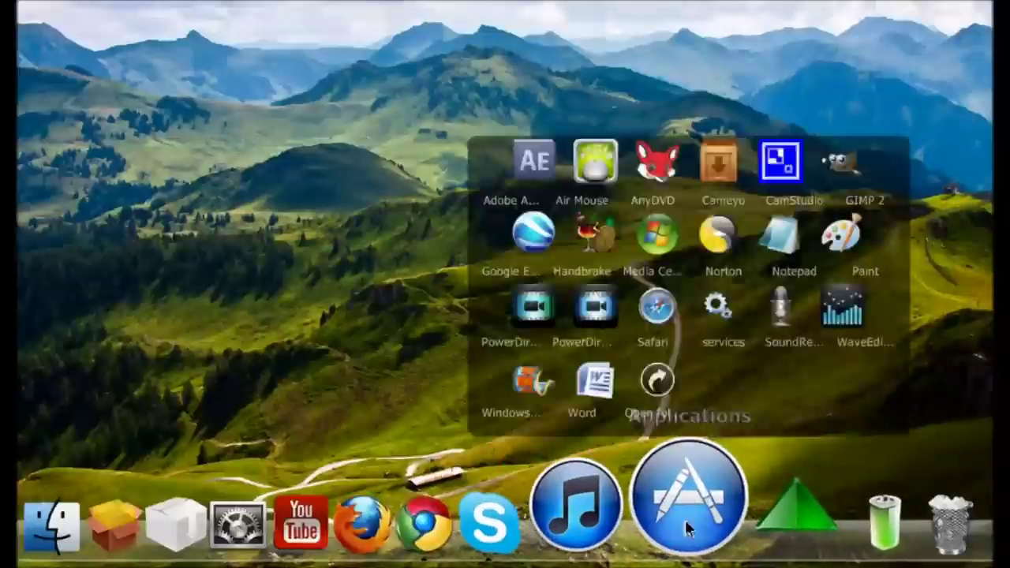
click(753, 508)
click(744, 511)
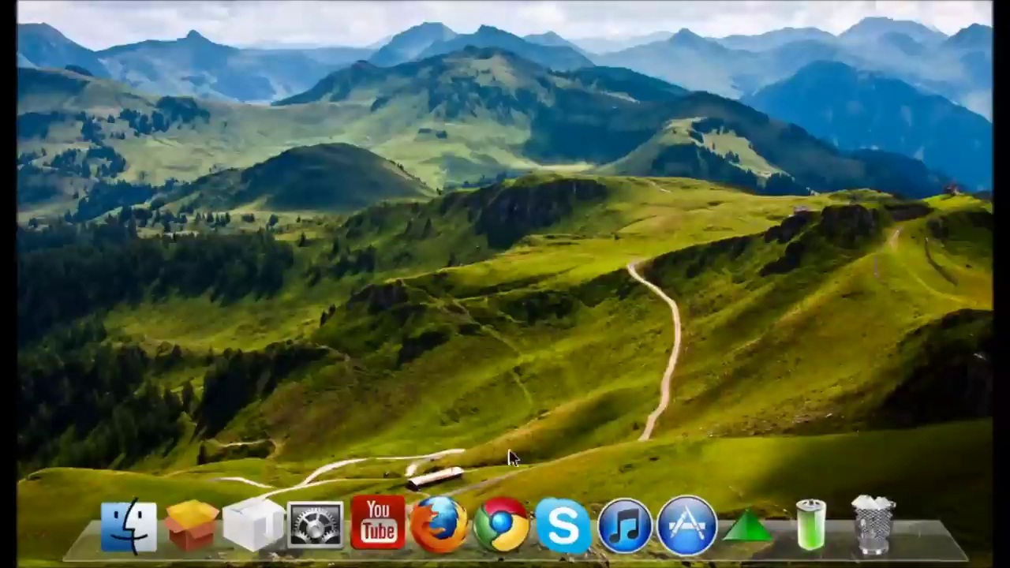
Step: Switch to Google Chrome and search Google for "rocketdock"
click(504, 498)
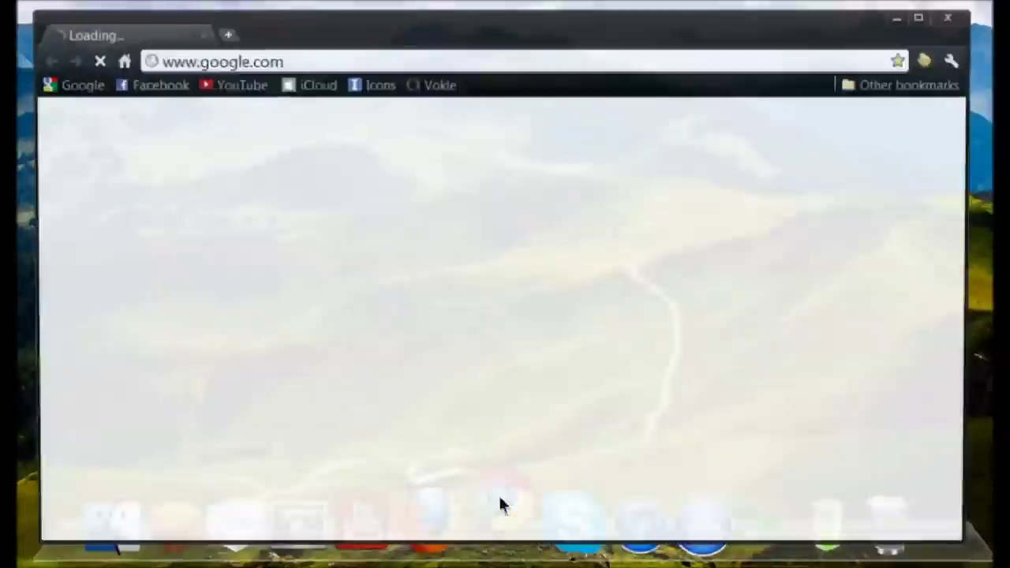
text(ro)
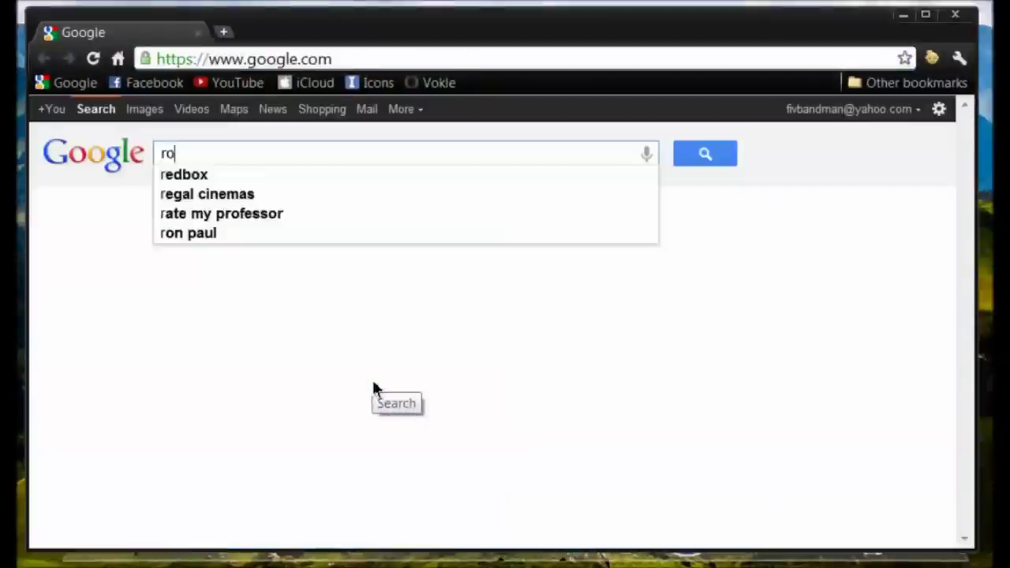
text(cketdock)
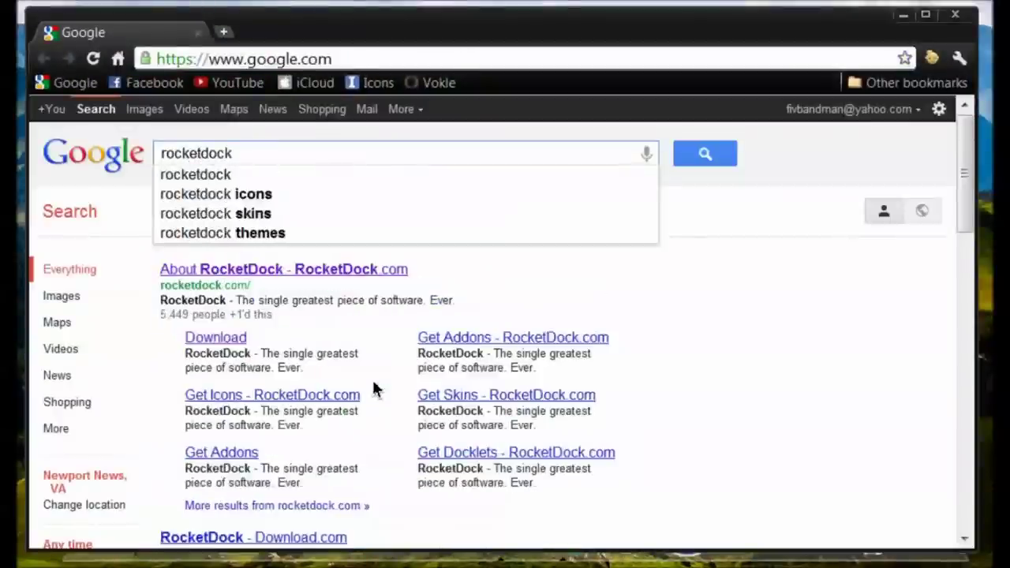
key(Return)
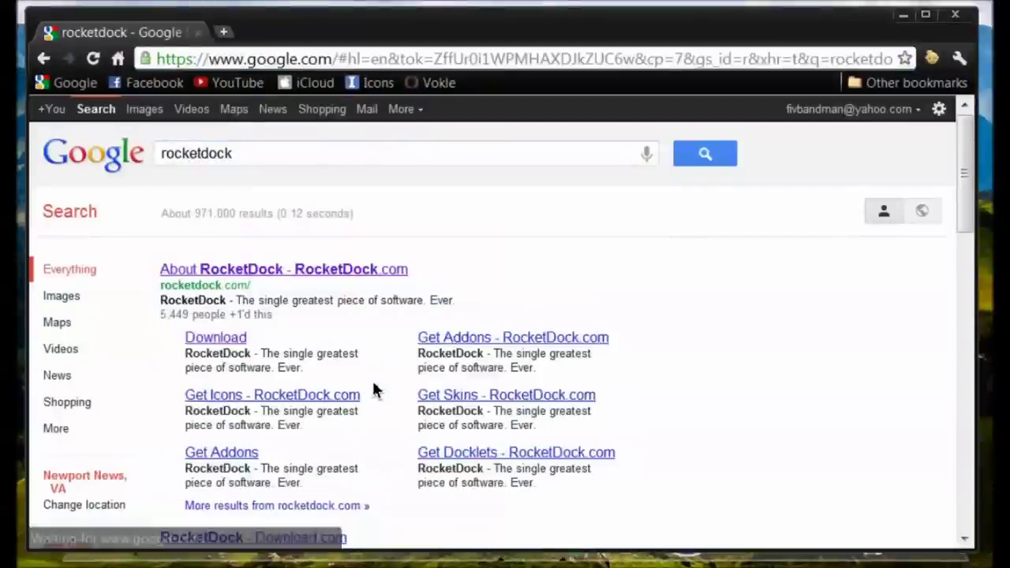
Step: Open the official RocketDock site from the results, view its download page, and close the browser
click(307, 269)
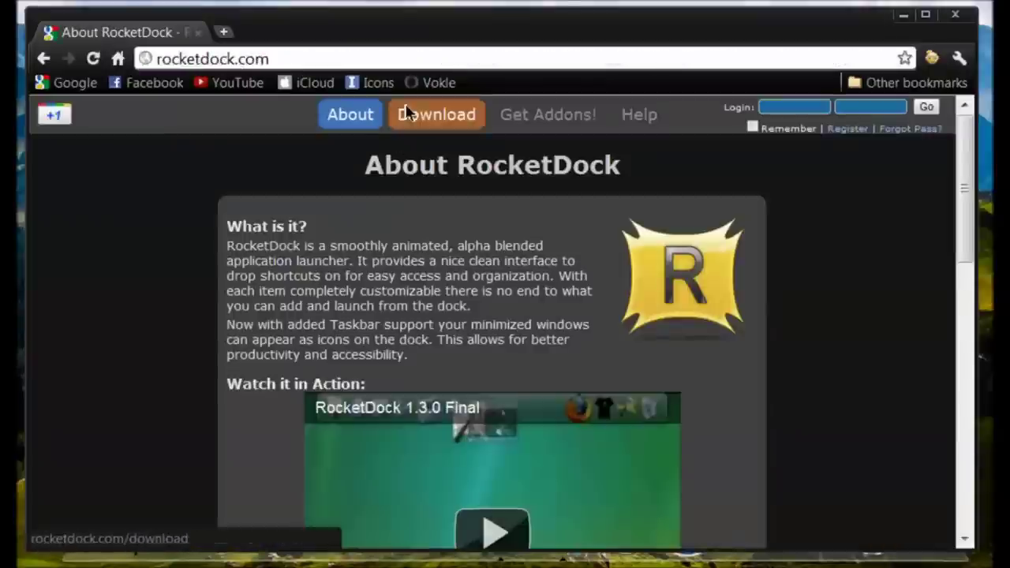
click(439, 117)
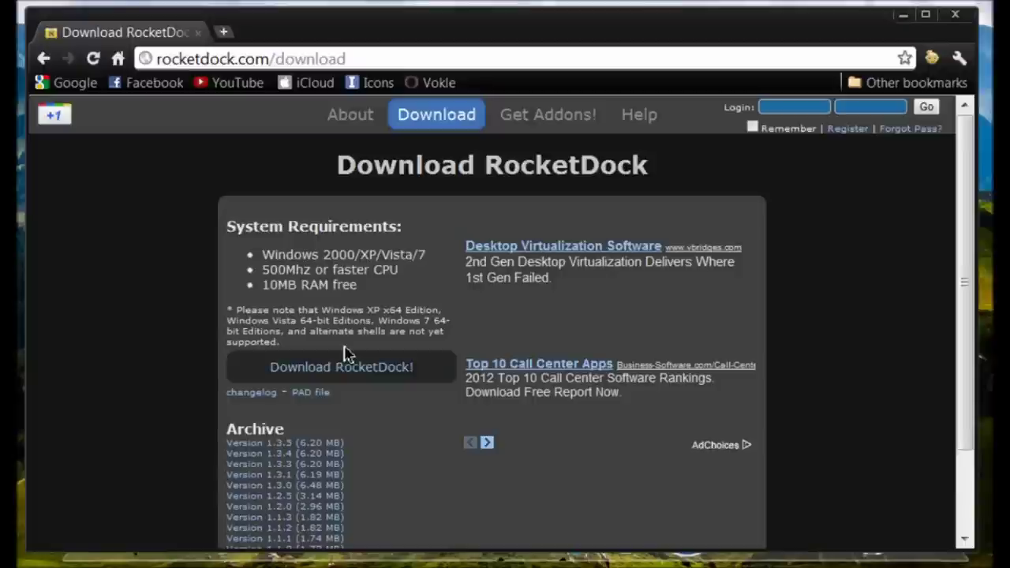
click(956, 16)
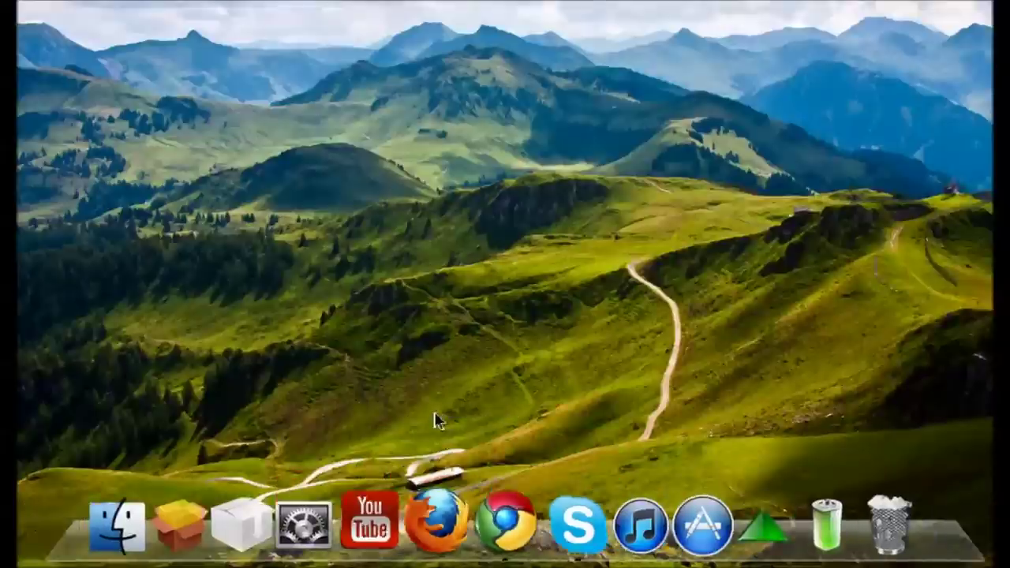
Step: In the dock settings, choose High Quality (Slower) for the icons, review the general options and close the dialog
right_click(464, 548)
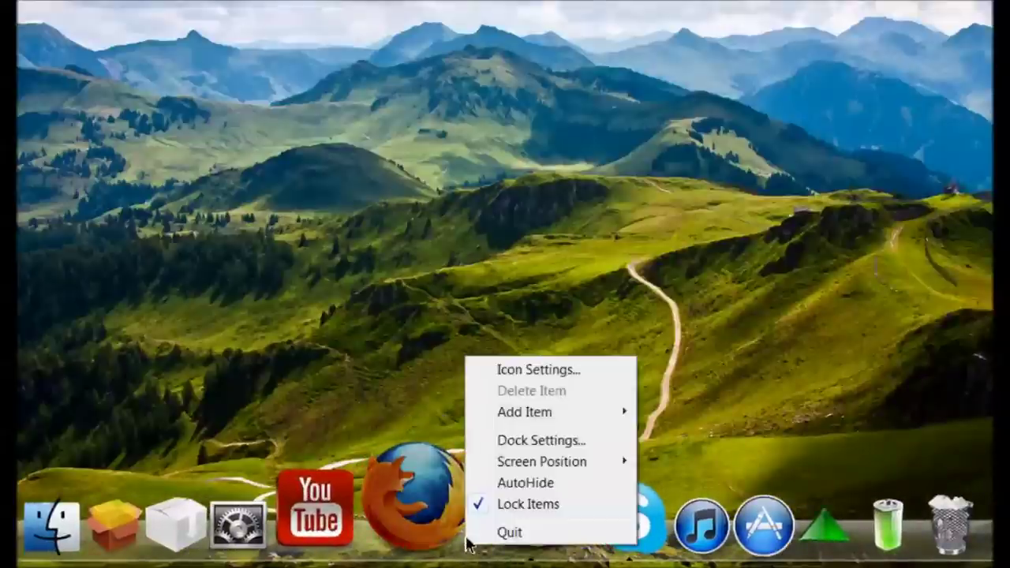
click(527, 436)
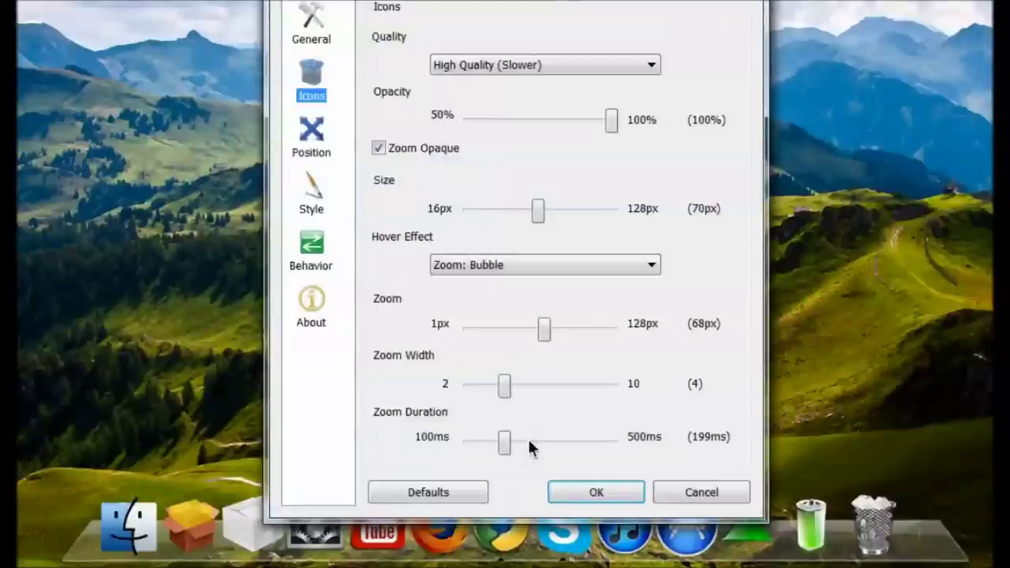
drag(445, 2, 424, 13)
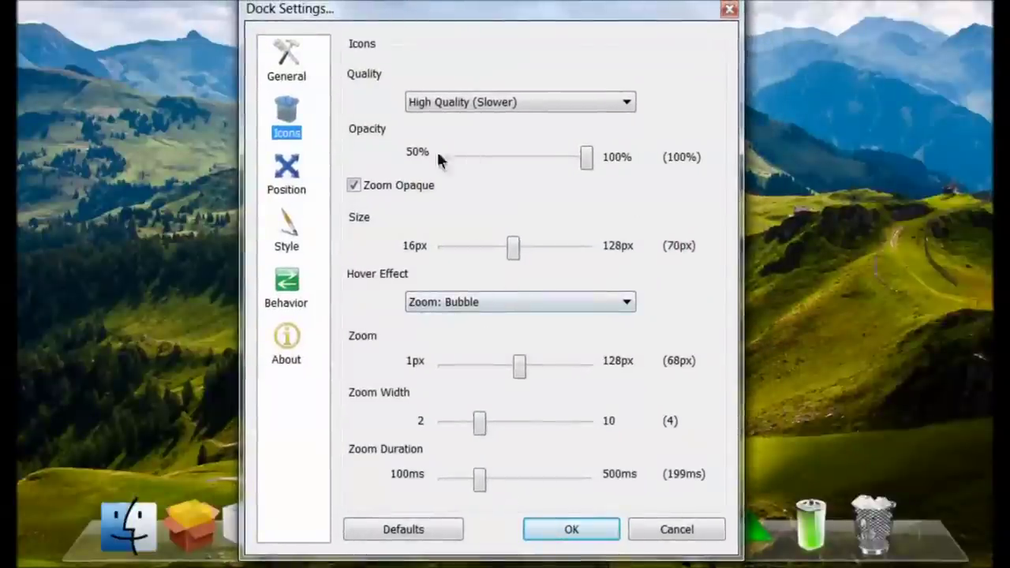
click(450, 101)
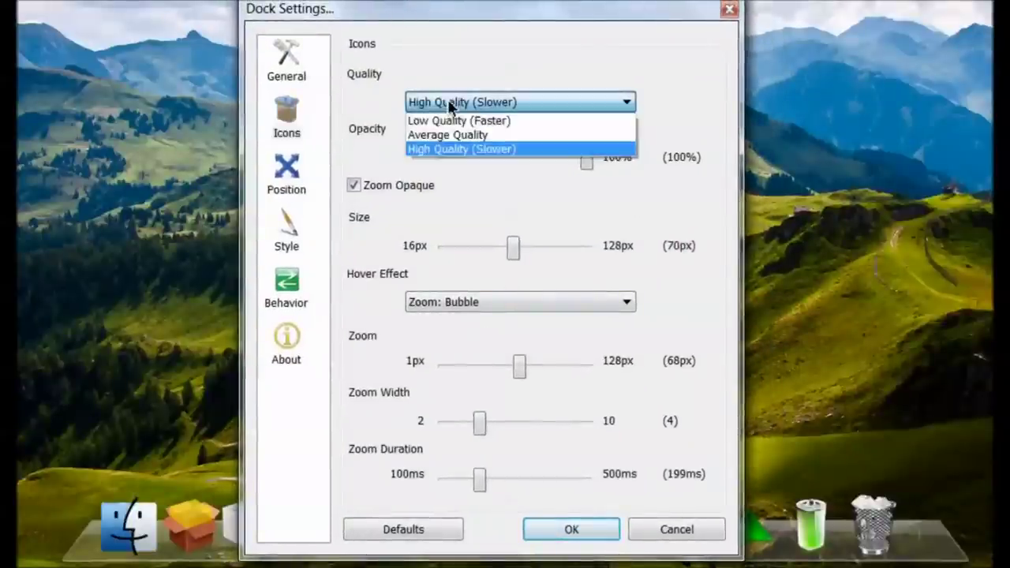
click(477, 154)
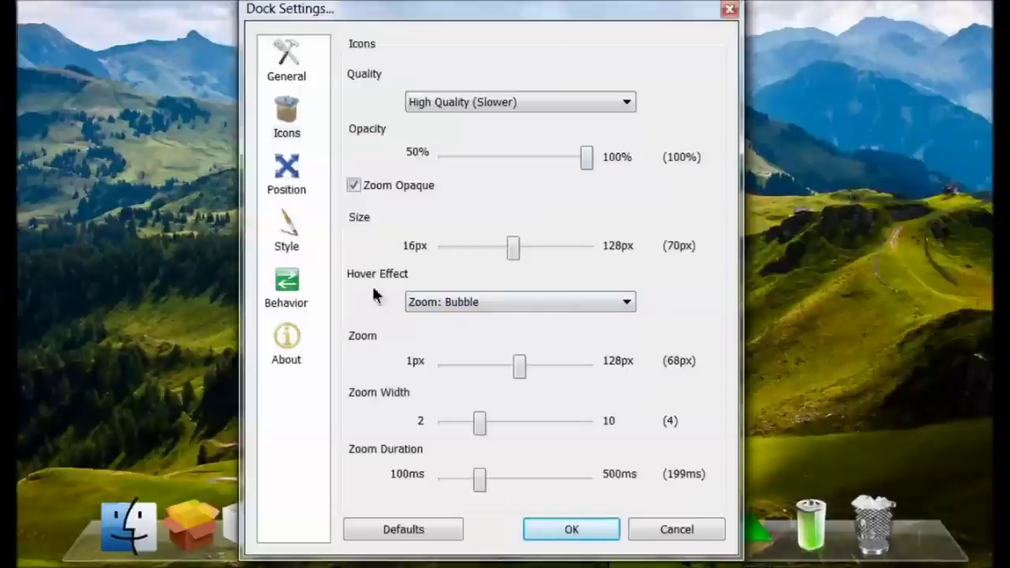
click(283, 72)
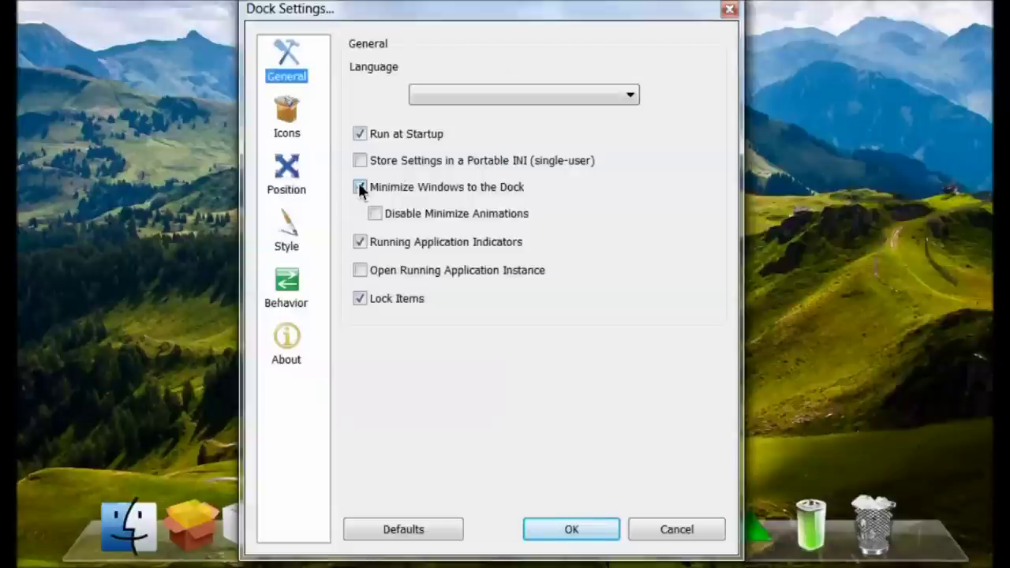
click(729, 9)
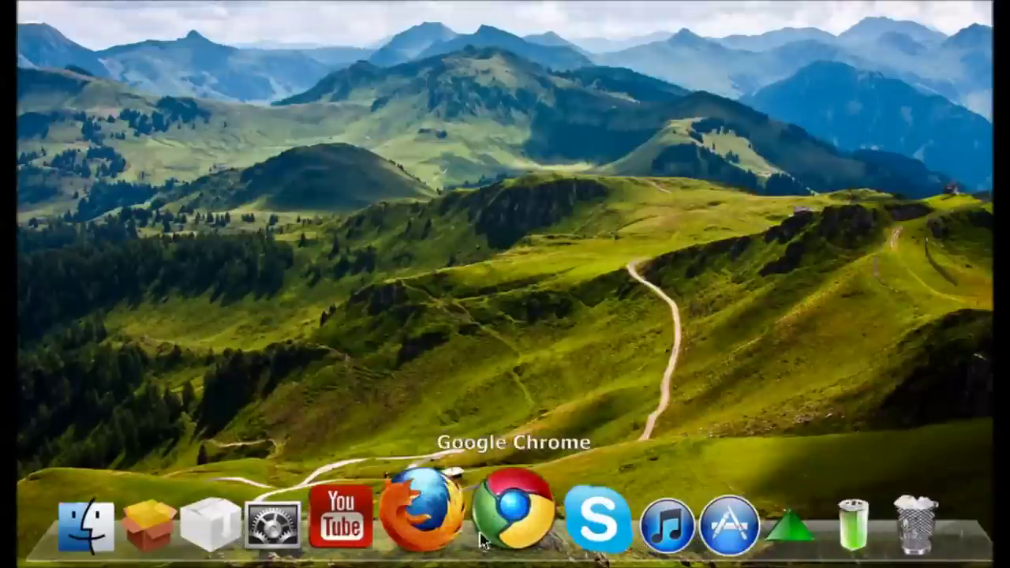
Step: Demonstrate minimizing a Google Chrome window to the dock and restoring it from there, and close the browser
click(481, 540)
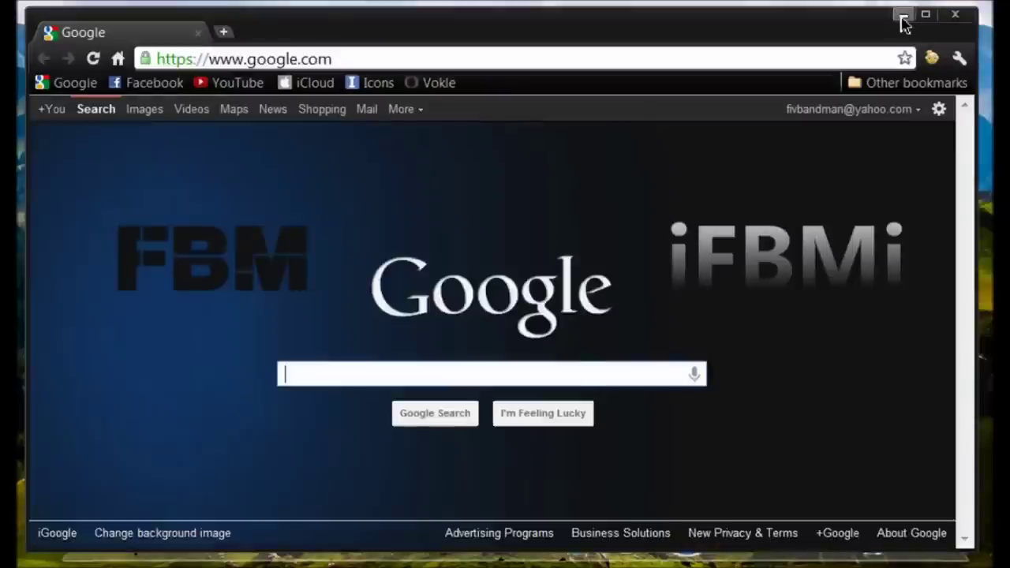
click(904, 24)
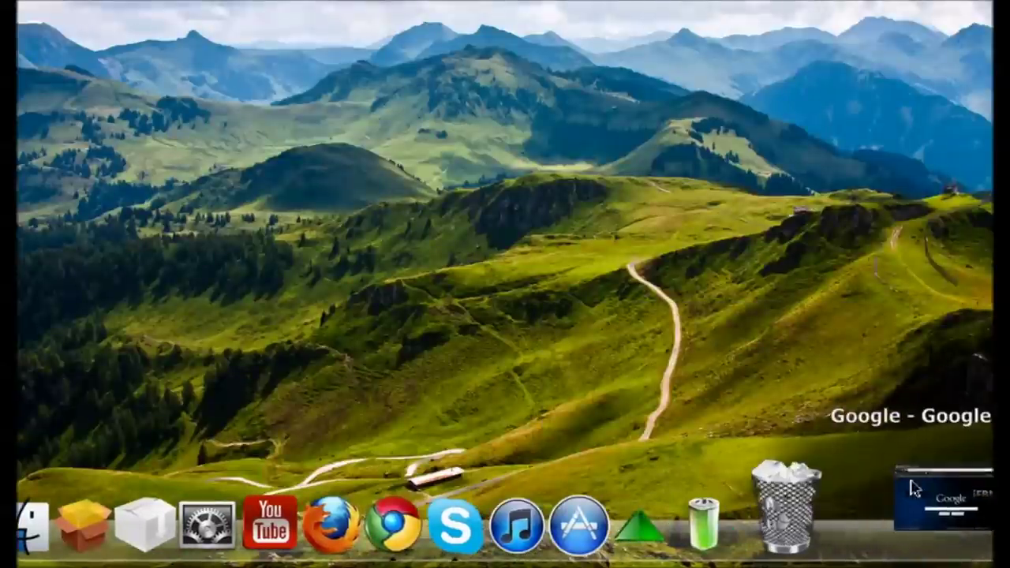
click(961, 509)
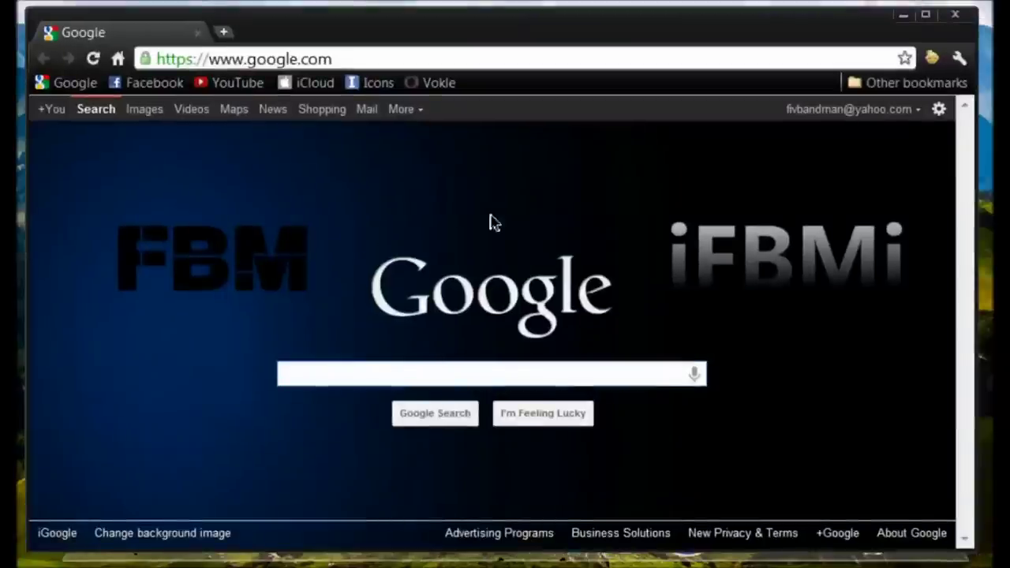
click(956, 16)
Step: Review the general dock settings, moving the dialog aside to see the dock and back, and accept the settings
right_click(473, 533)
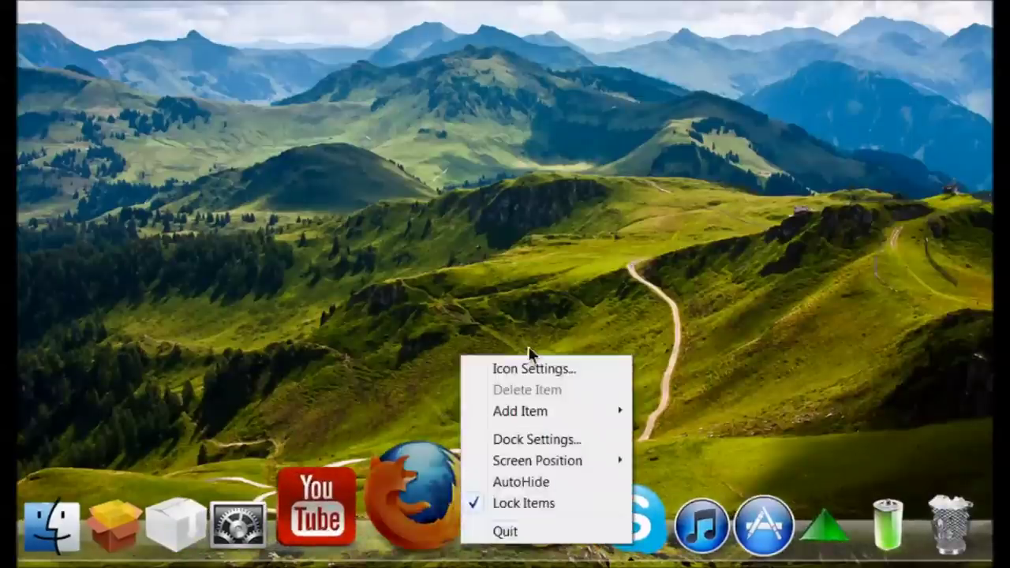
click(536, 439)
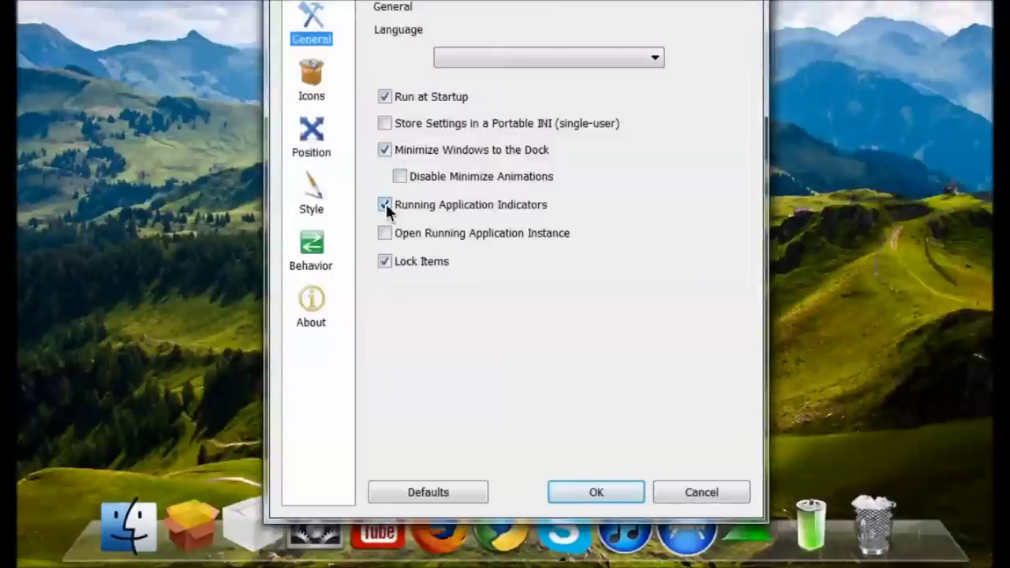
drag(512, 2, 8, 2)
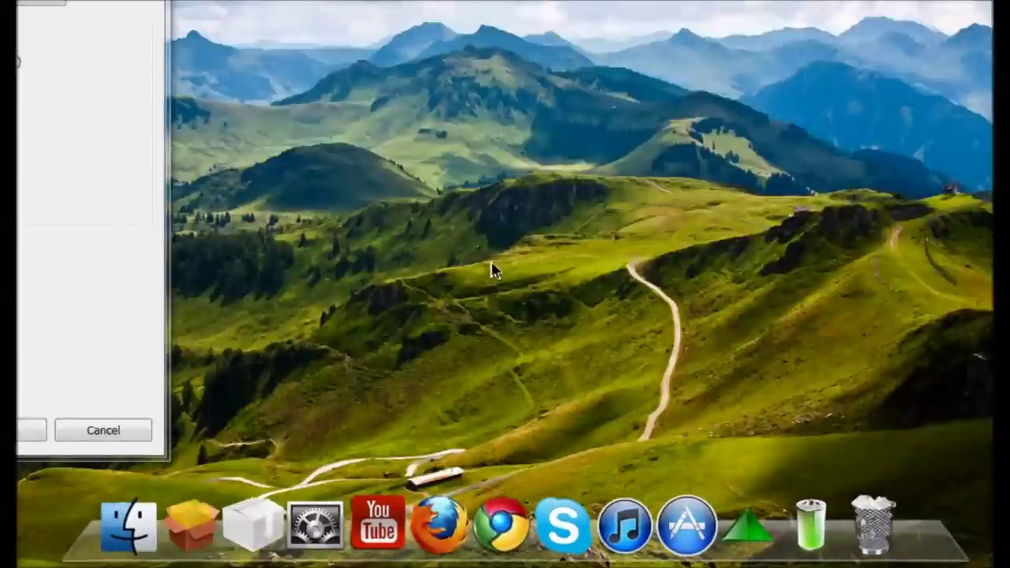
drag(47, 3, 581, 4)
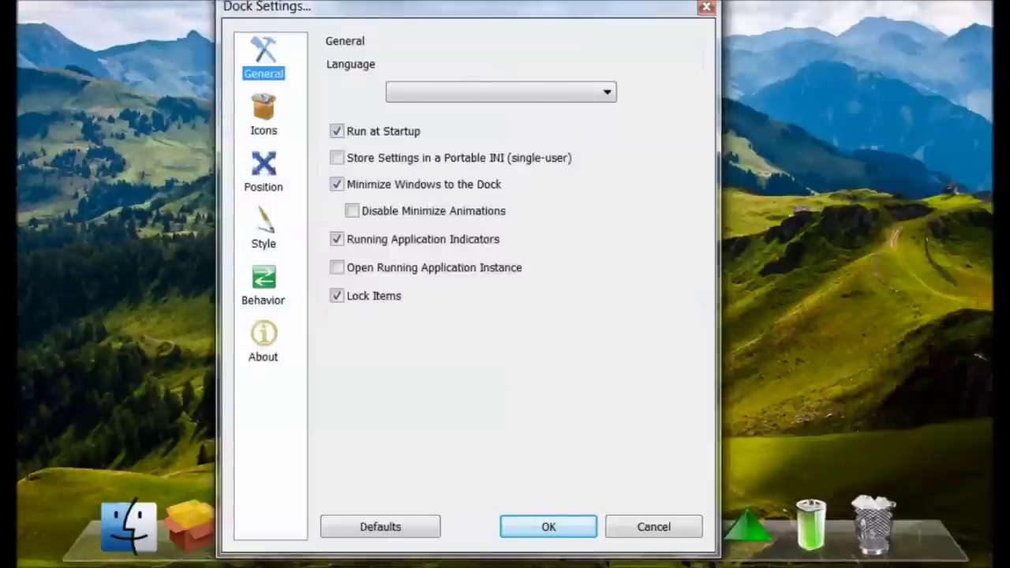
drag(453, 19, 167, 48)
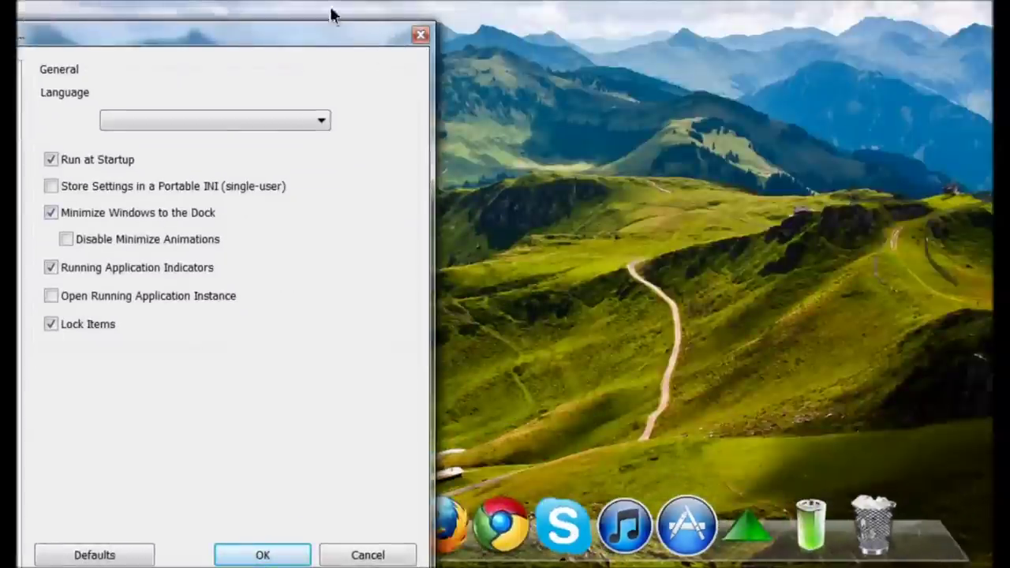
drag(335, 25, 604, 11)
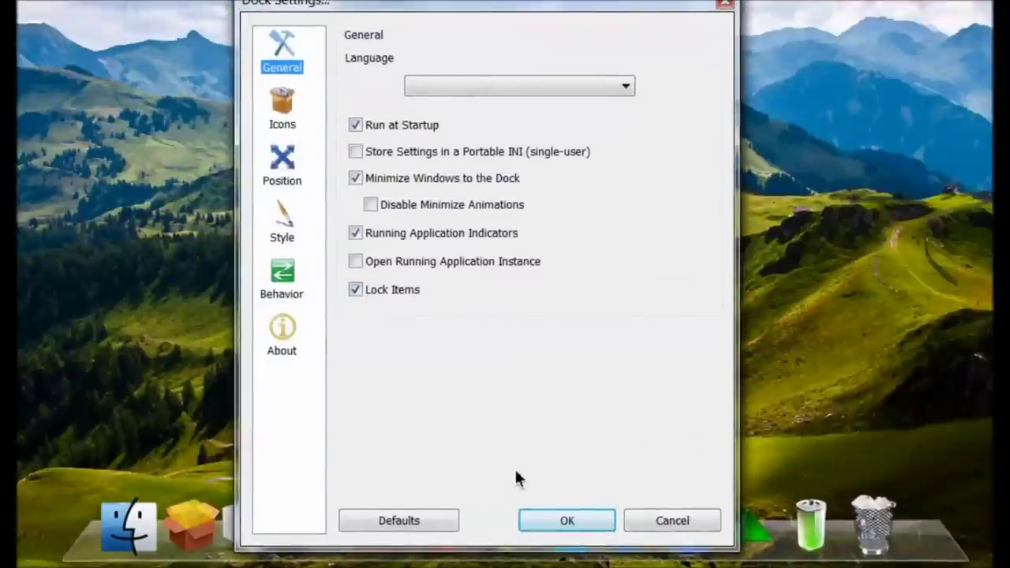
click(573, 521)
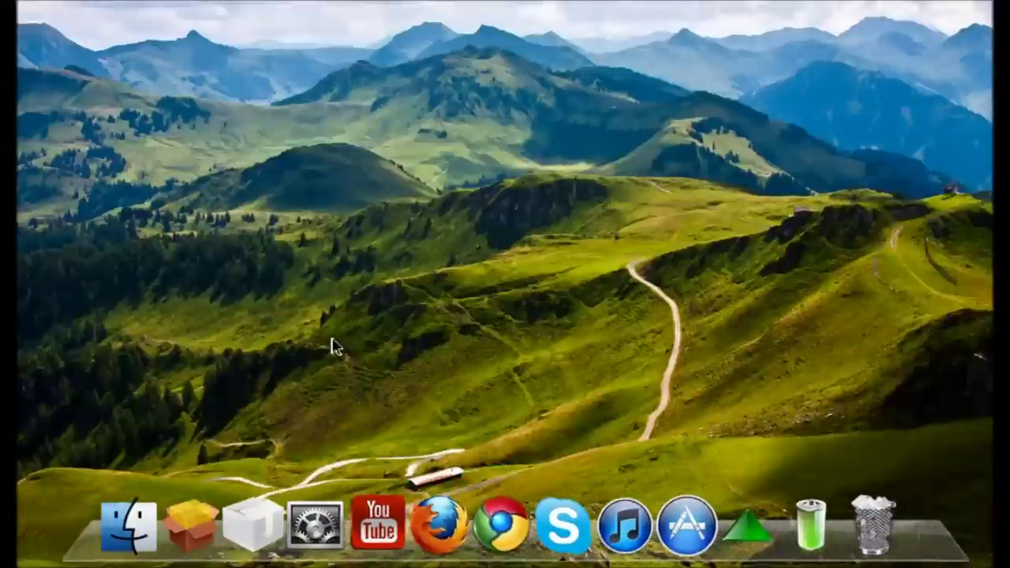
Step: Unlock the dock items, try picking up the YouTube icon, and lock the items again
right_click(397, 548)
click(435, 496)
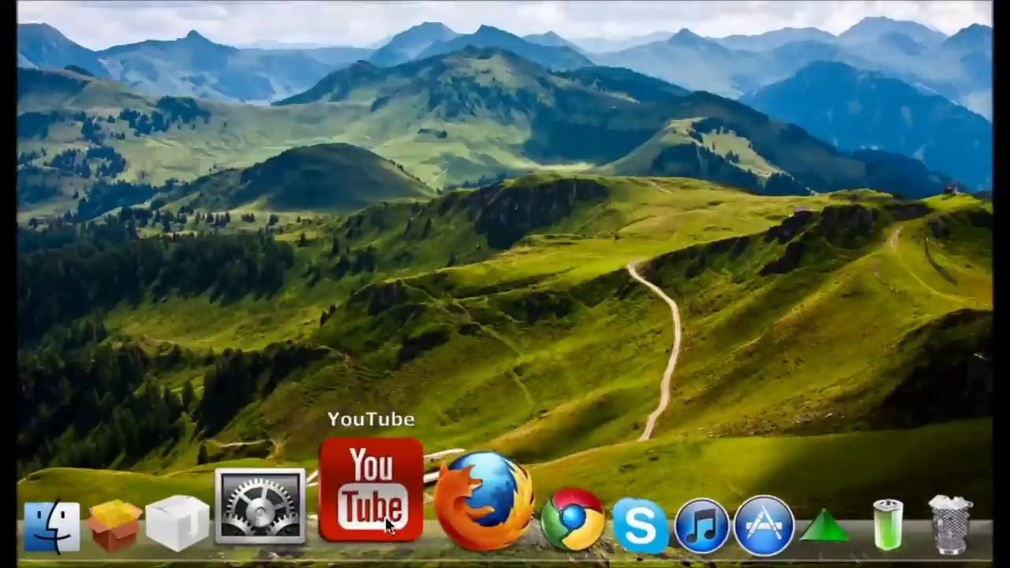
mouse_move(386, 521)
mouse_down()
mouse_move(374, 371)
mouse_move(387, 517)
mouse_up()
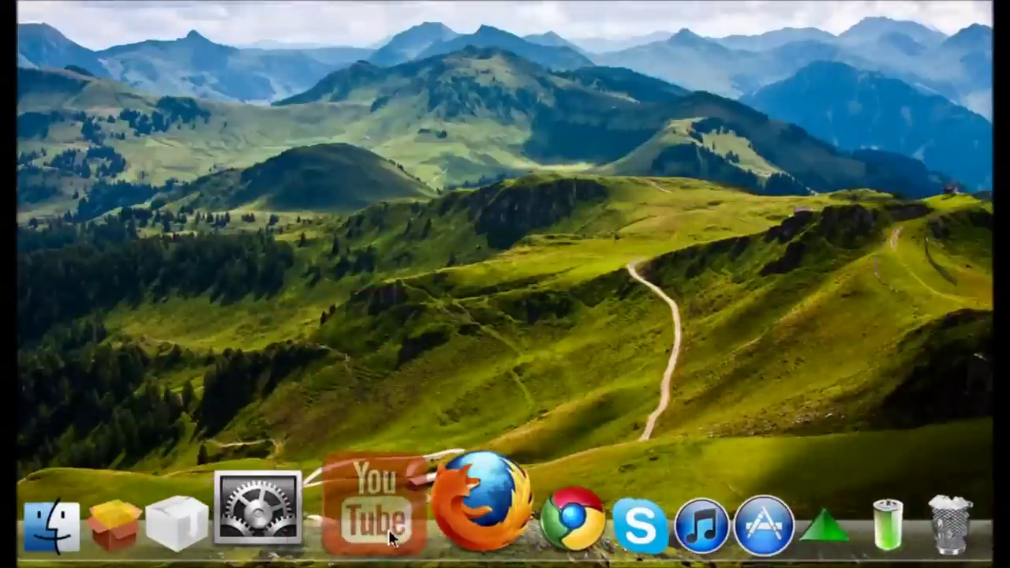
right_click(394, 530)
click(433, 485)
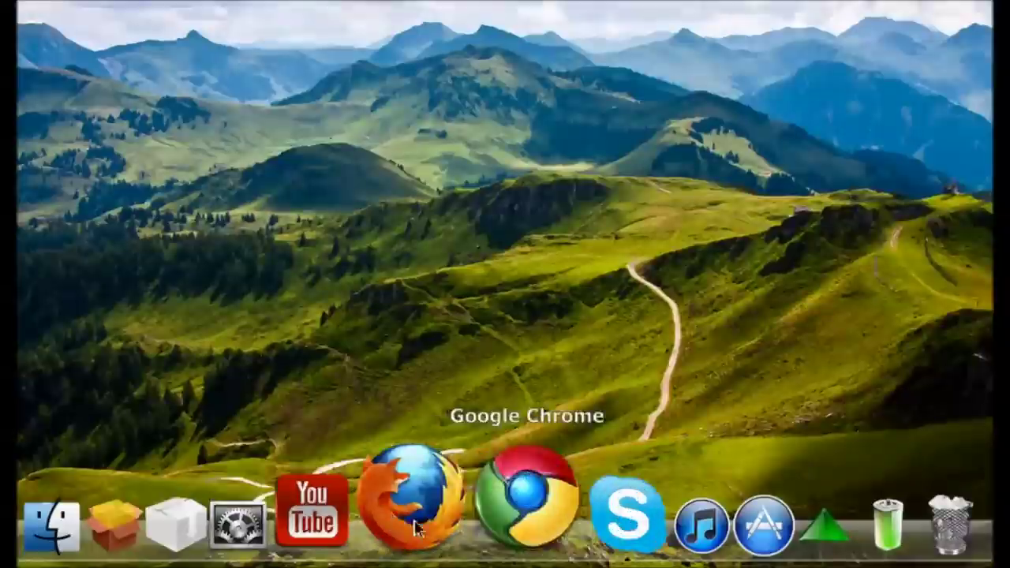
Step: Examine the Icons and Position pages of the dock settings, including the available screen positions
right_click(438, 524)
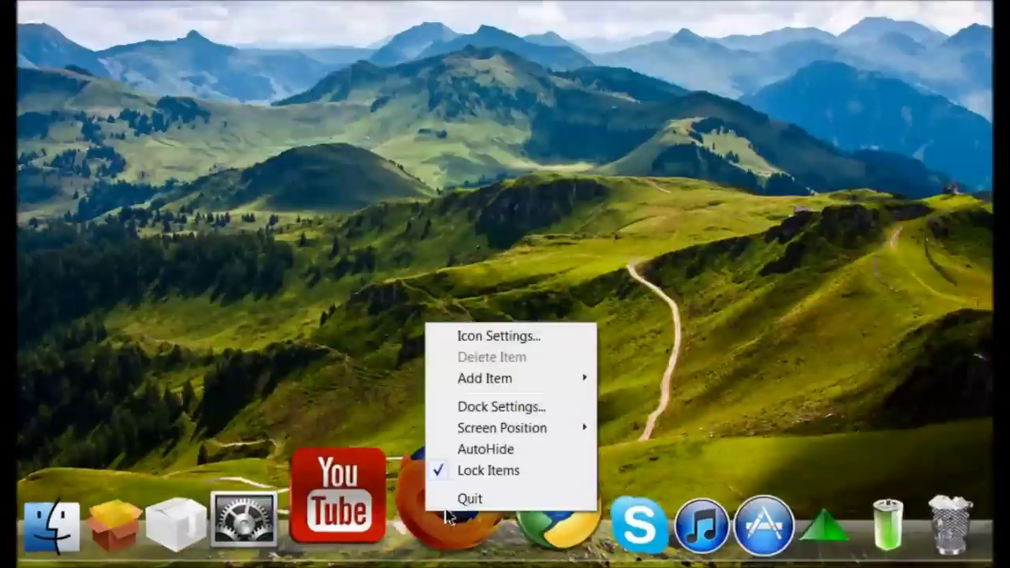
click(519, 409)
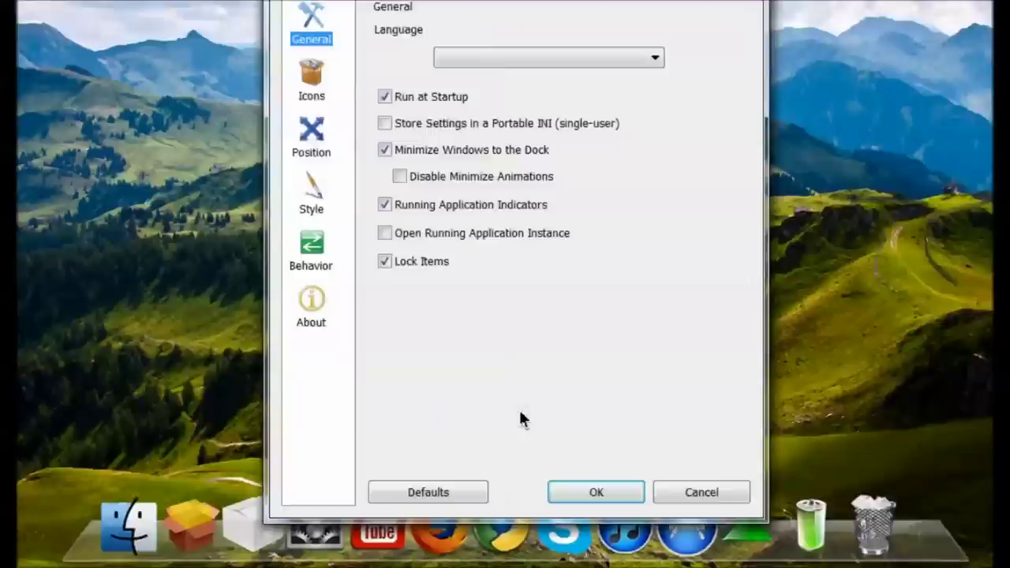
click(314, 75)
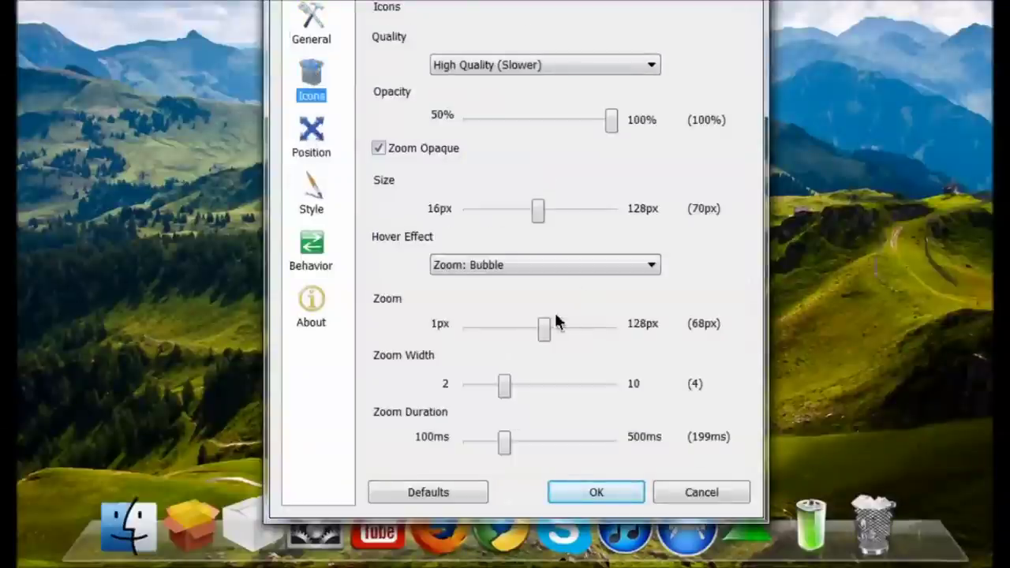
click(312, 138)
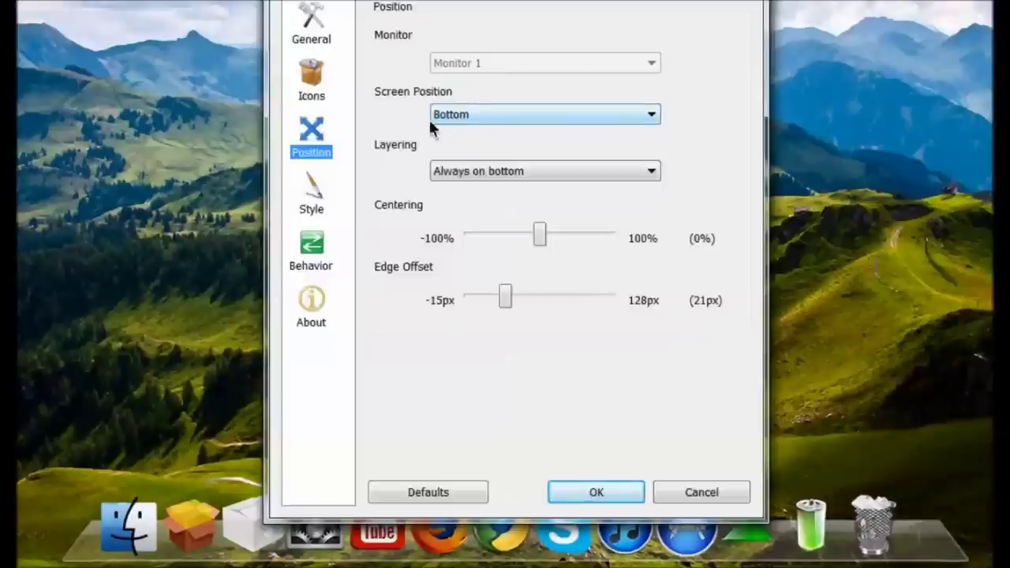
click(461, 117)
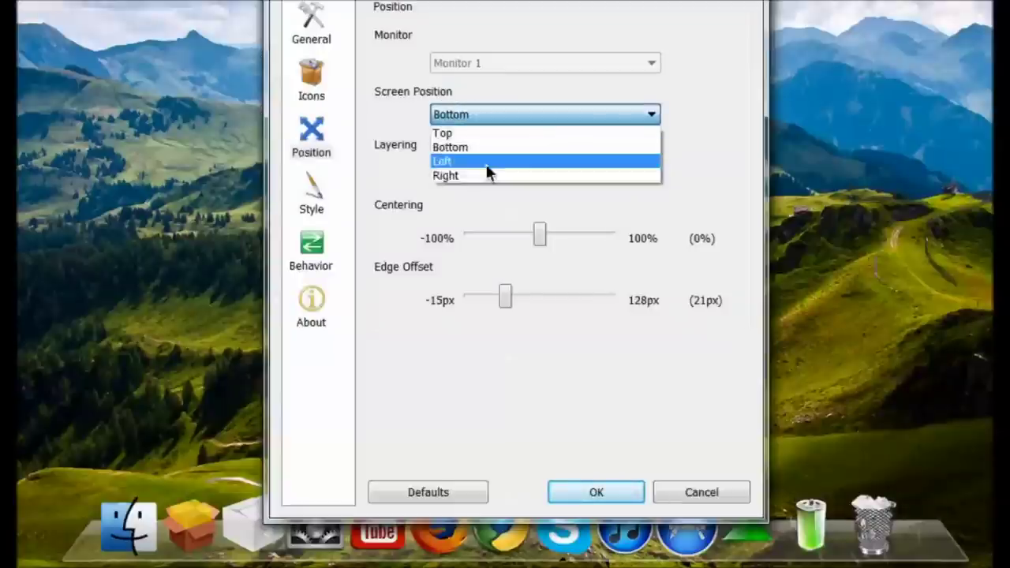
click(440, 415)
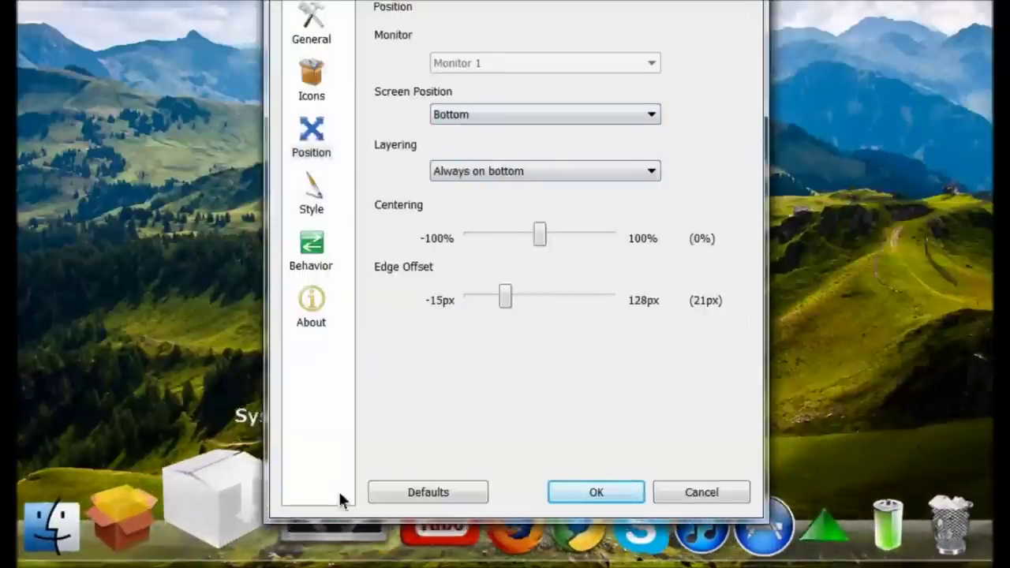
Step: Review the dock's centering and layering options on the Position page, keeping the layering at Always on bottom
drag(541, 244, 539, 245)
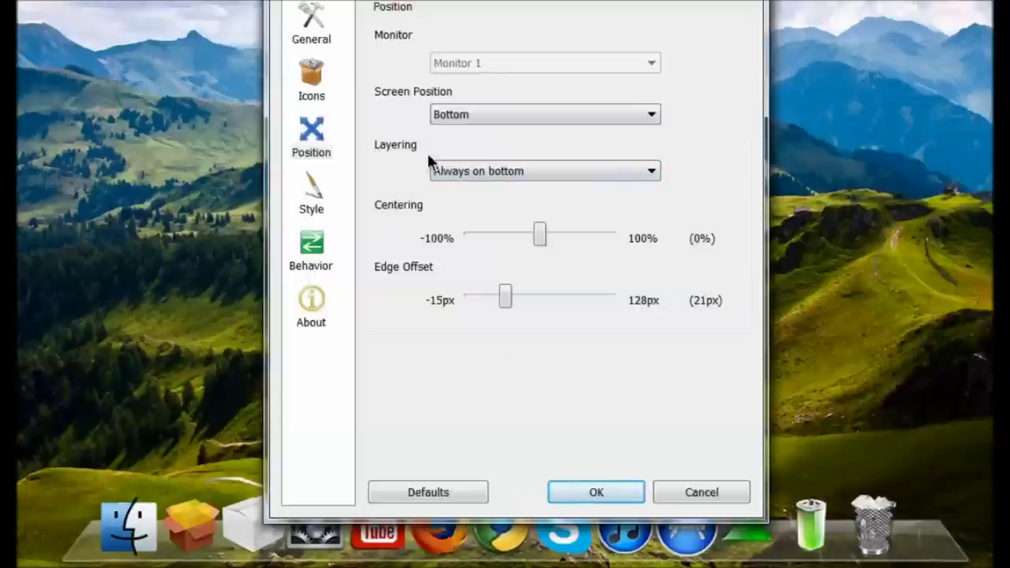
click(457, 174)
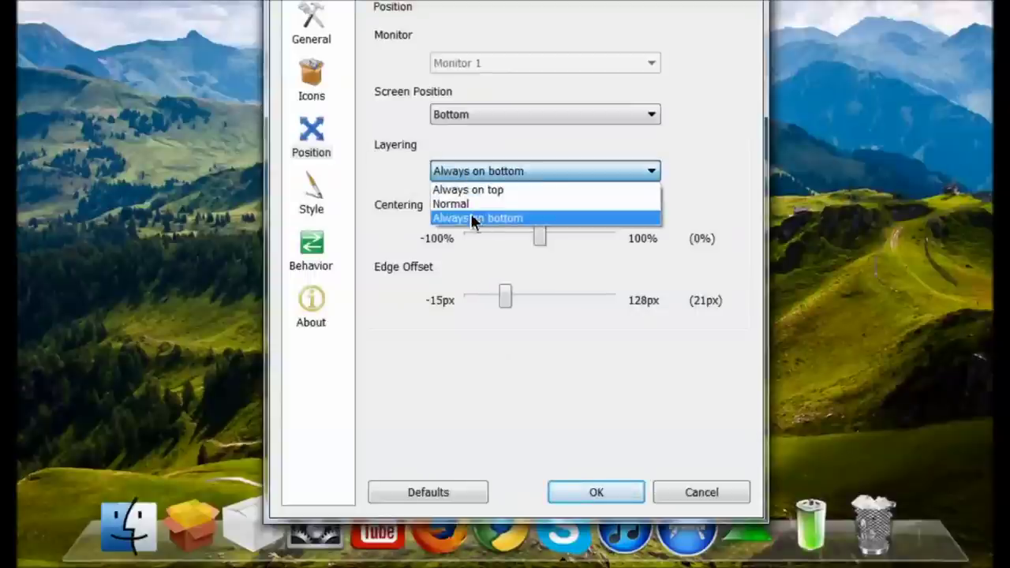
click(453, 217)
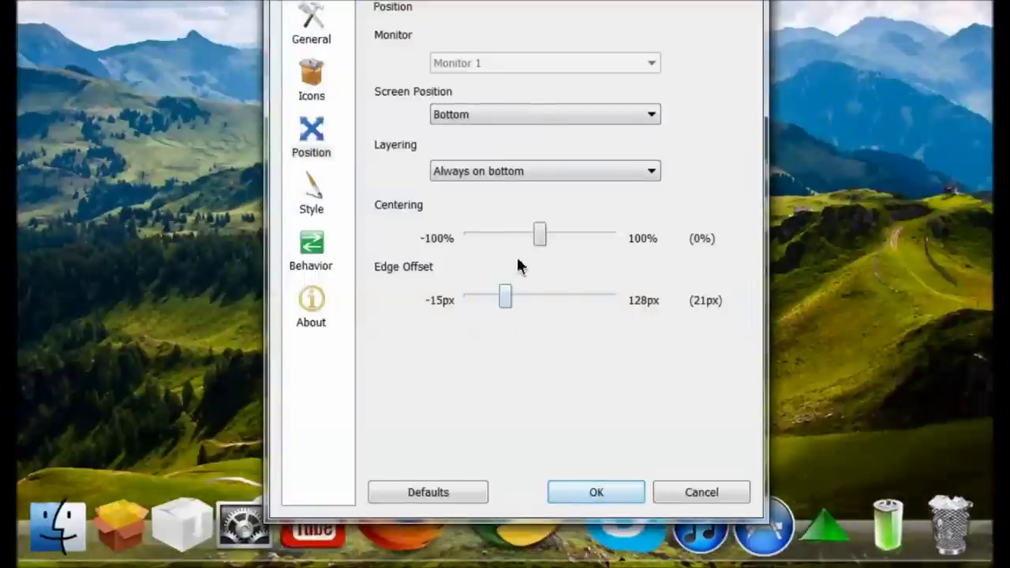
click(452, 172)
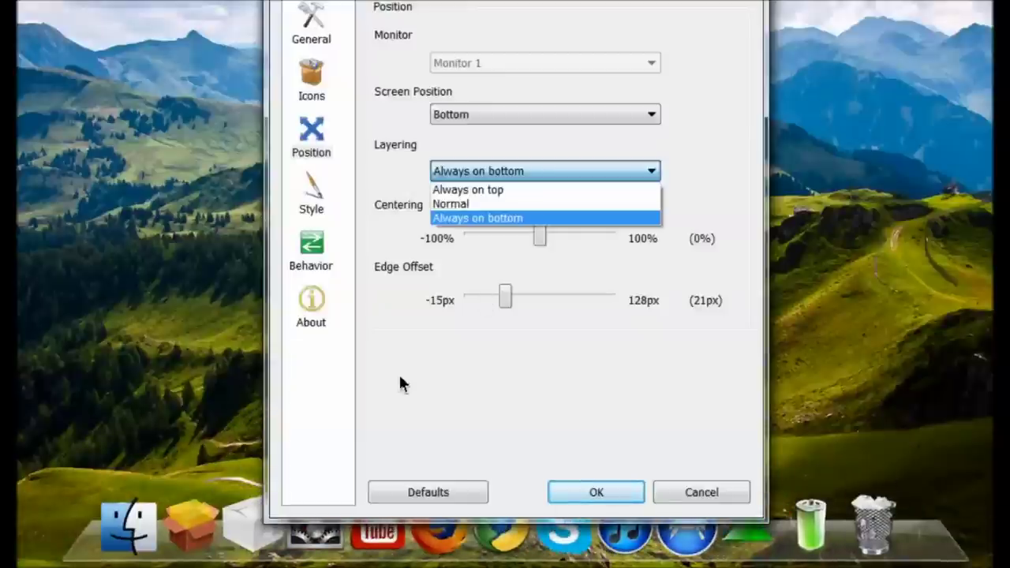
click(489, 216)
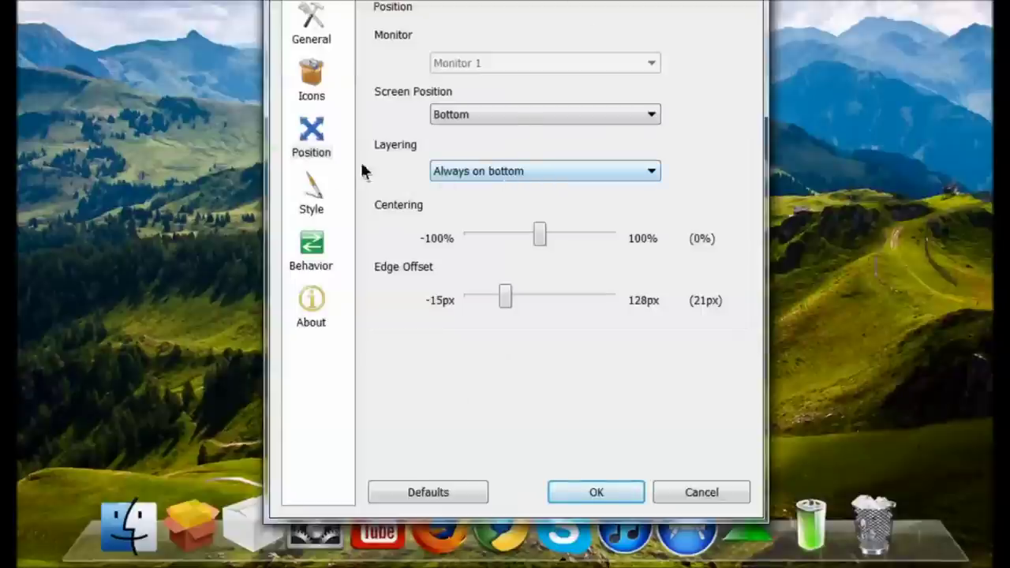
Step: Open the Style settings and browse the available dock themes, keeping Mac OS X Leopard selected
click(321, 204)
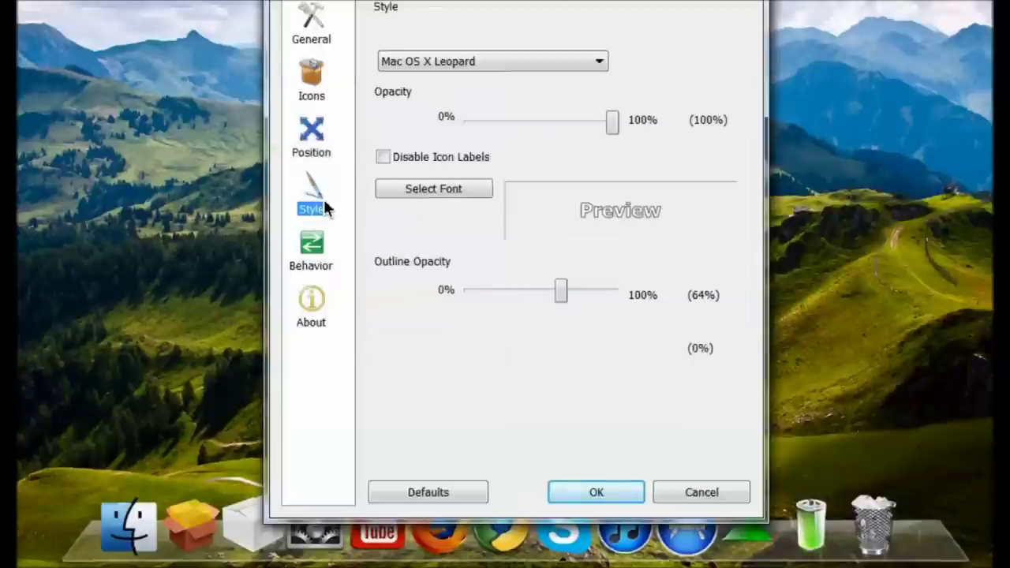
click(483, 63)
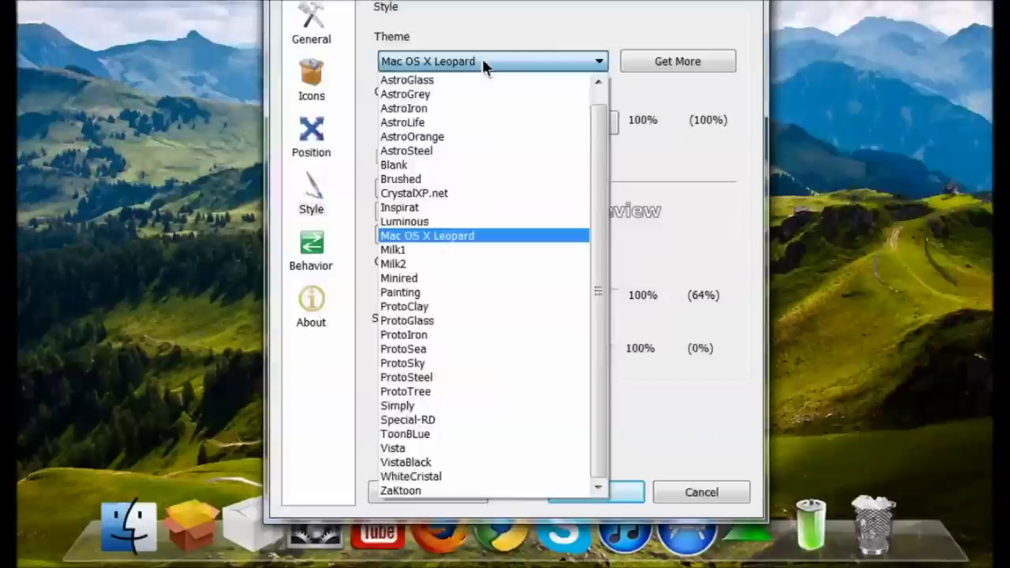
click(482, 236)
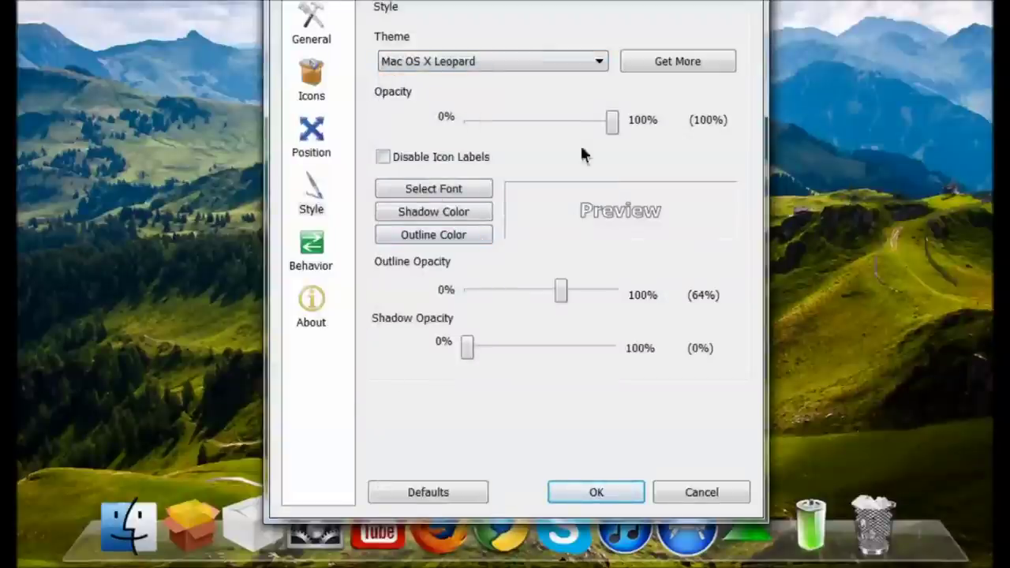
Step: Try other dock themes, including ProtoSteel, Minired and Brushed, moving the settings dialog to expose the dock
click(538, 68)
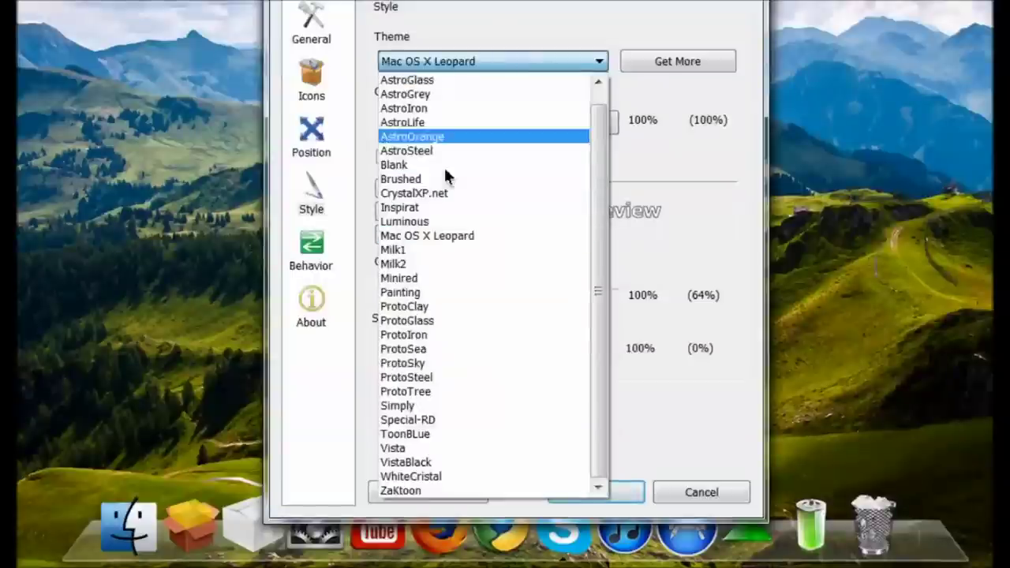
click(415, 377)
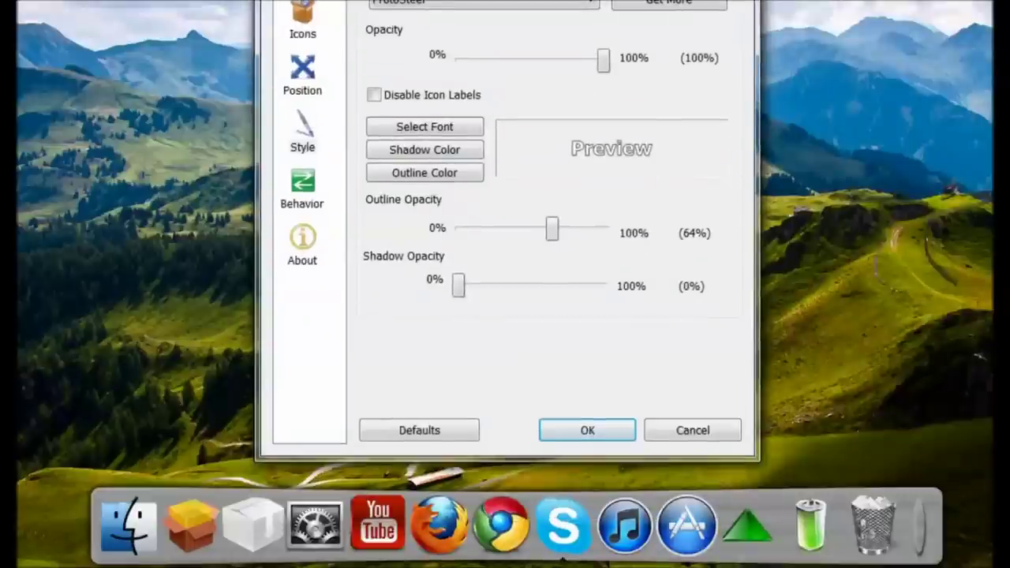
key(Up)
key(Up)
key(Up)
key(Up)
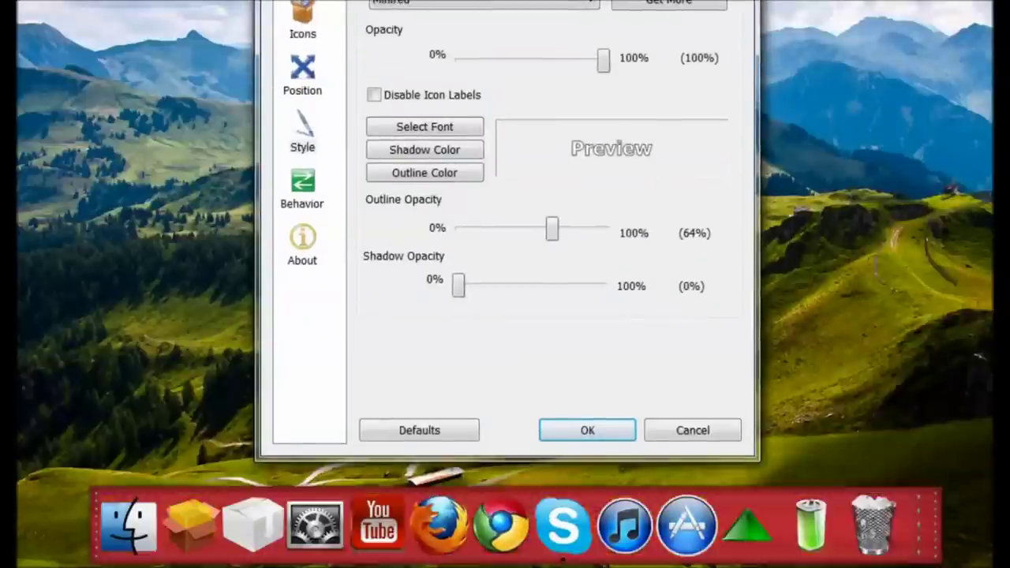
click(558, 11)
click(558, 10)
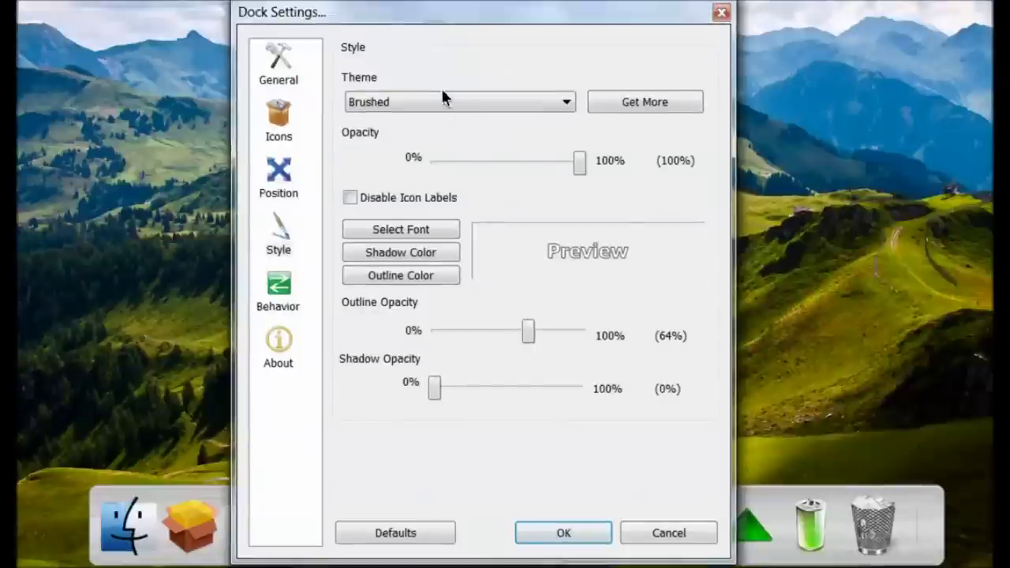
Step: Try the CrystalXP.net theme, and set the dock theme back to Mac OS X Leopard
click(442, 97)
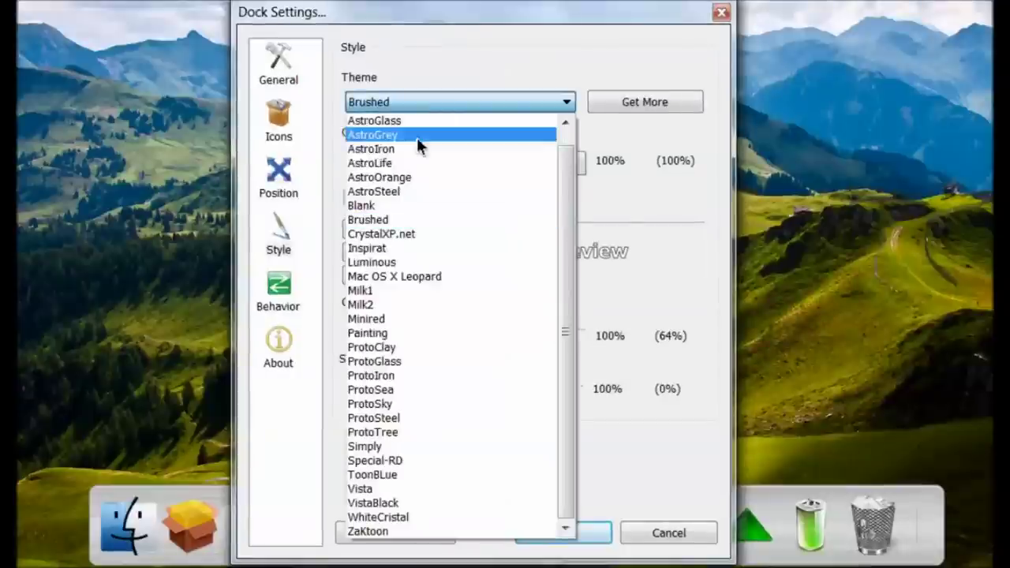
click(430, 235)
click(457, 101)
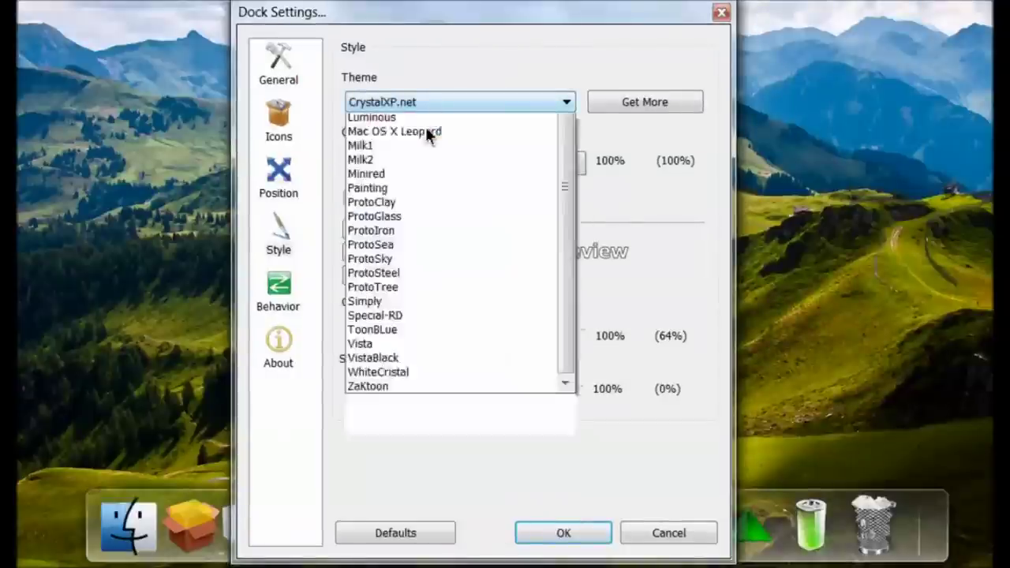
click(386, 276)
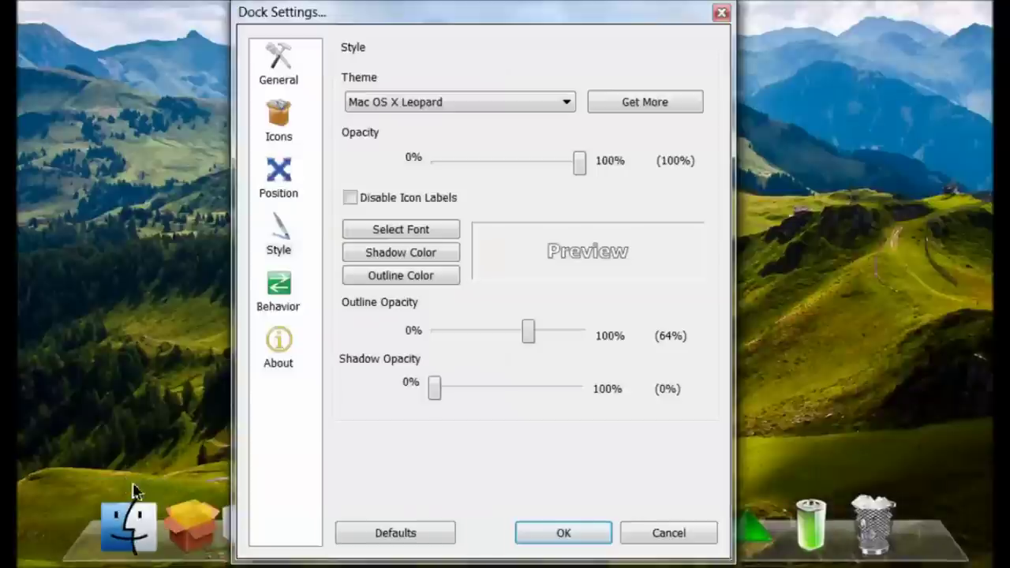
Step: Disable the icon labels and enable them again
click(349, 198)
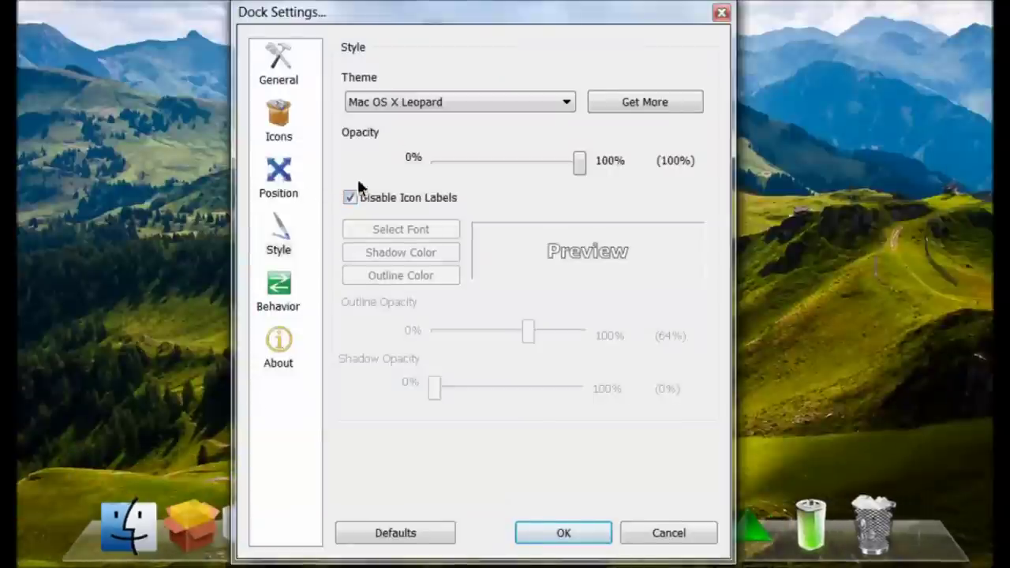
click(349, 198)
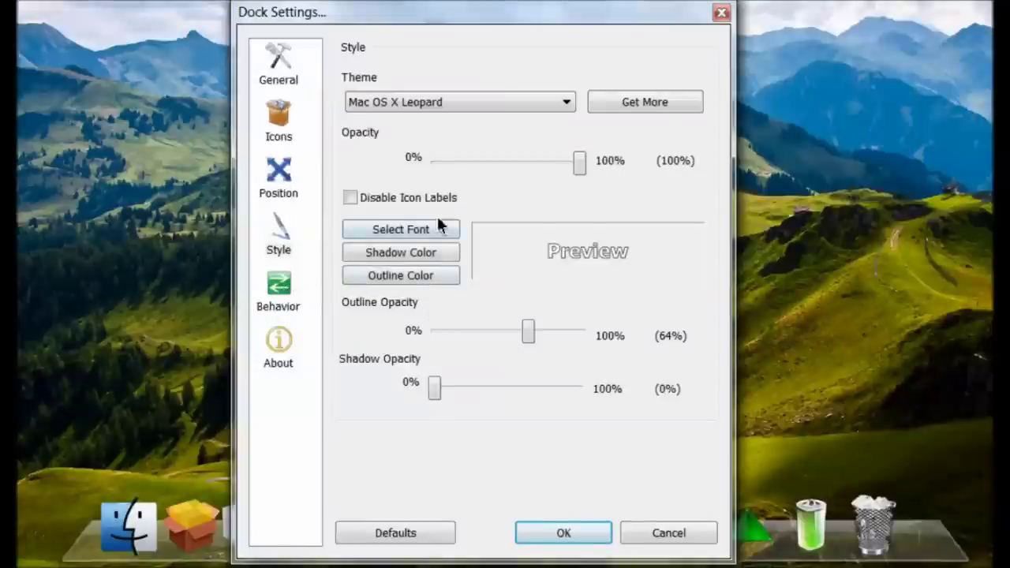
Step: Review the Behavior, About and General pages of the dock settings and accept the settings
click(278, 287)
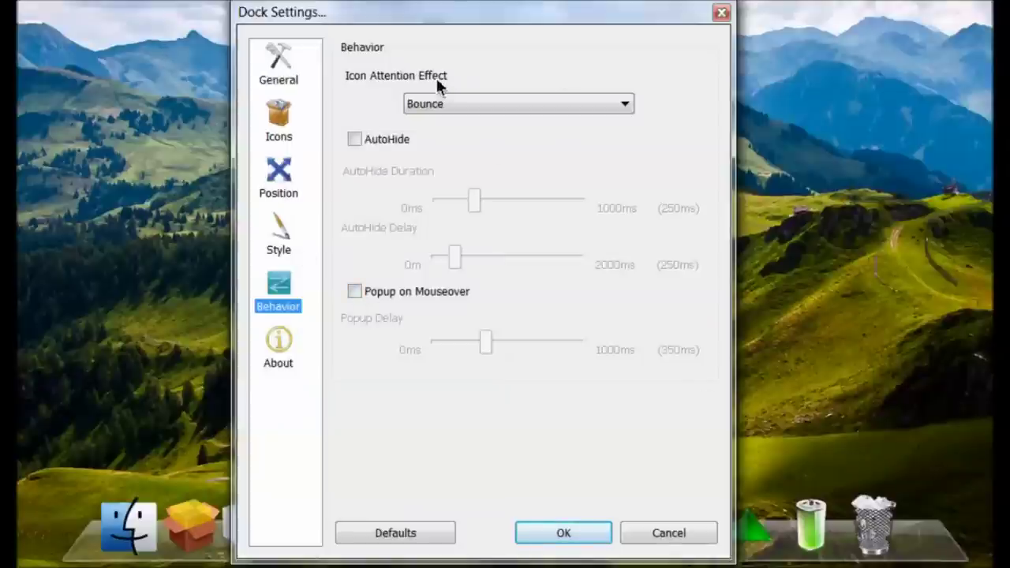
click(277, 355)
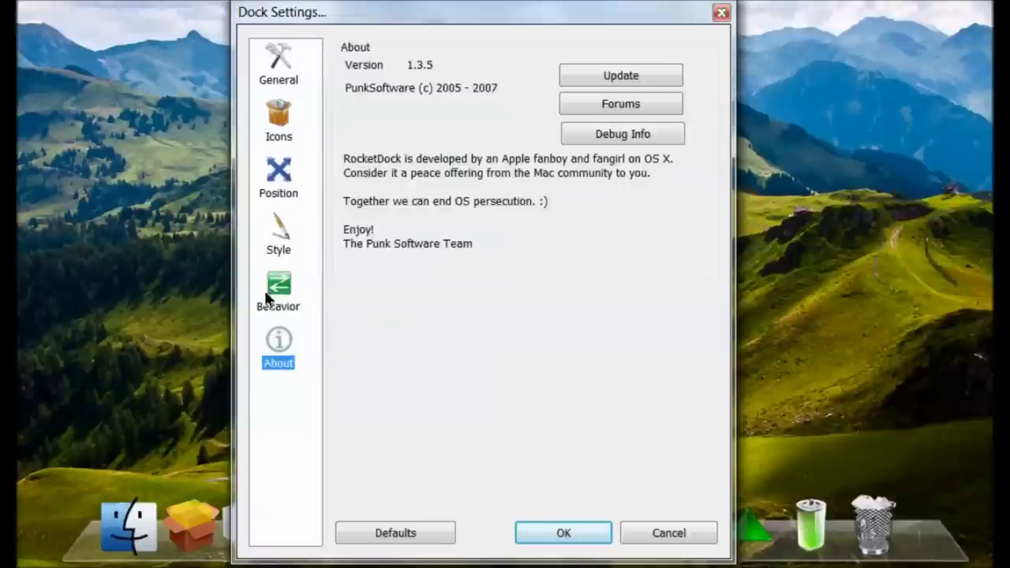
click(270, 294)
click(277, 56)
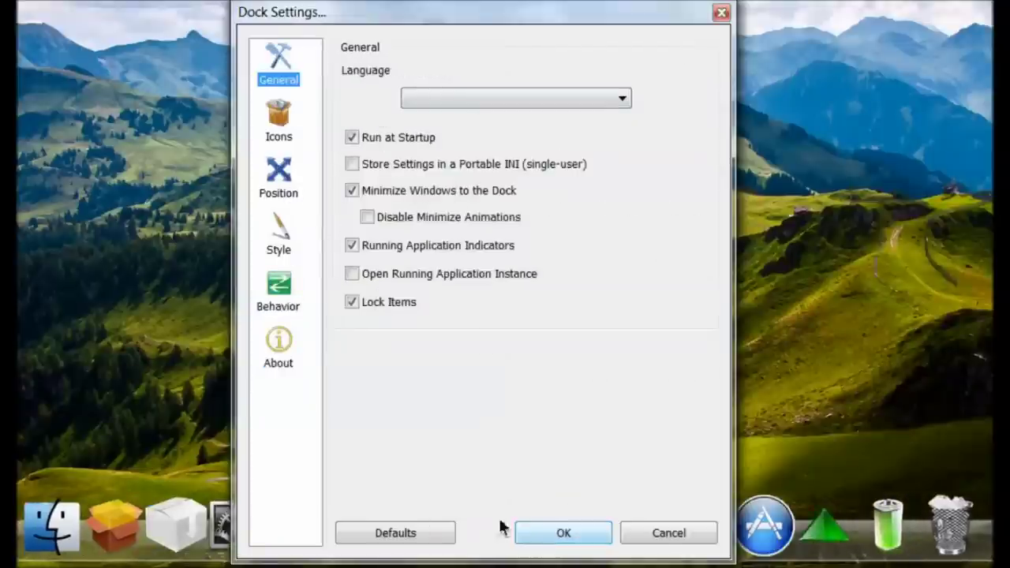
click(564, 533)
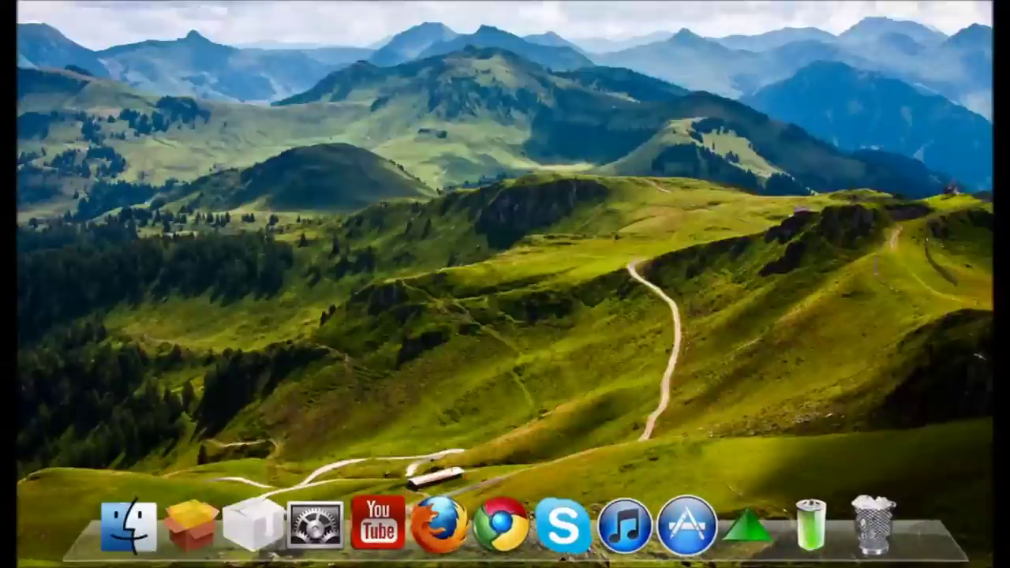
Step: Place the Norton 360 shortcut on the desktop and try to add it to the locked dock
drag(169, 185, 439, 263)
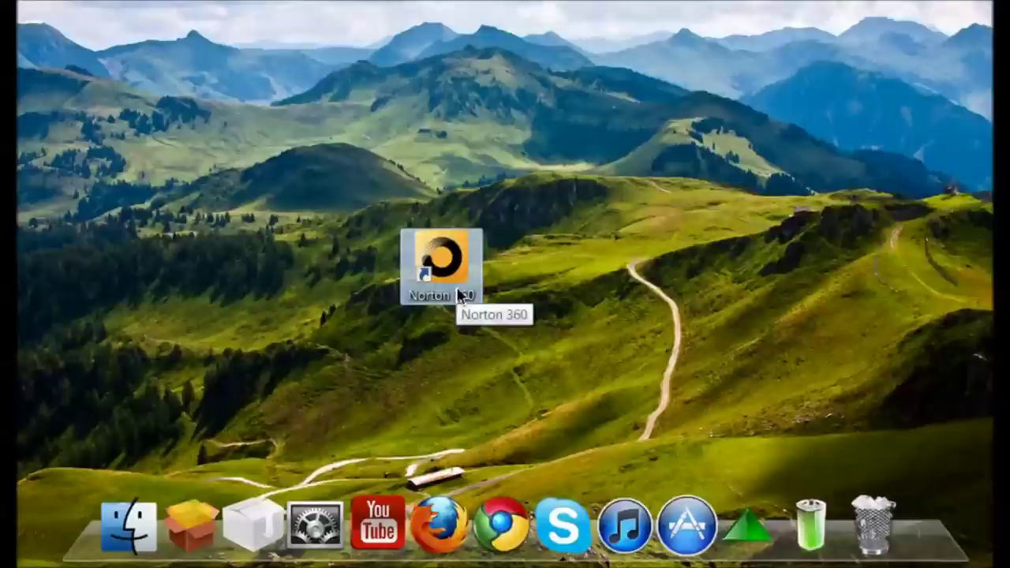
click(595, 245)
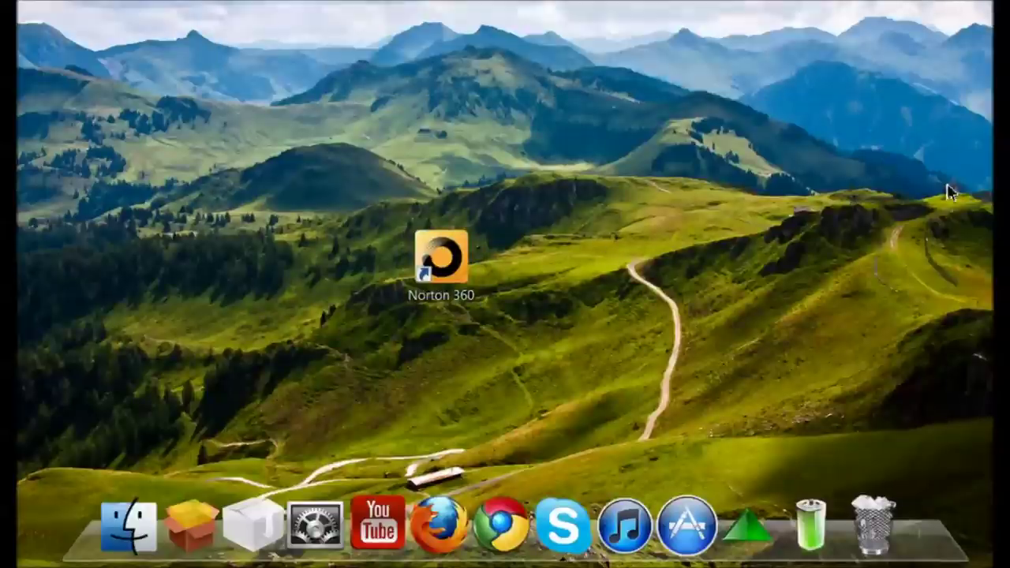
drag(400, 239, 469, 532)
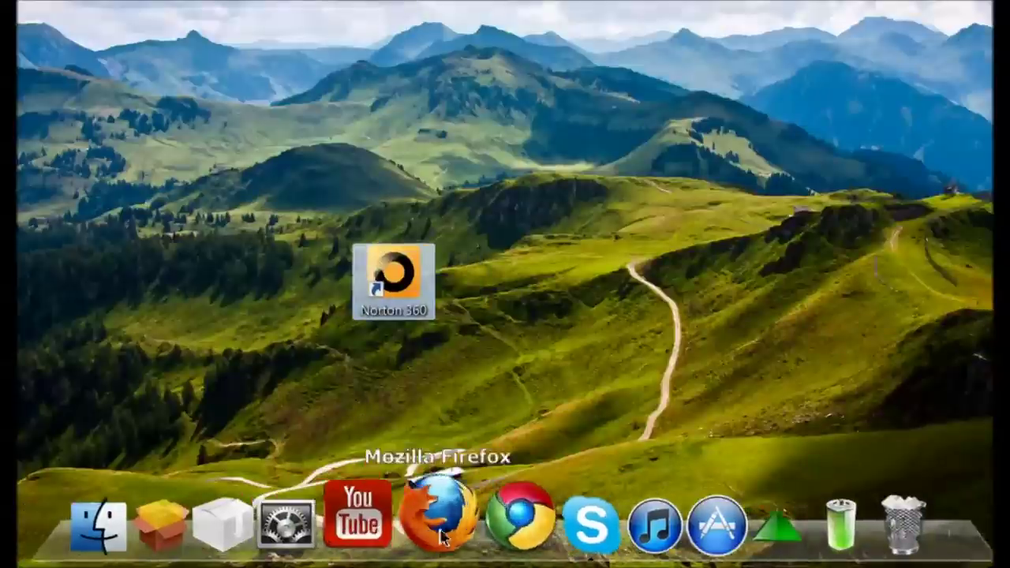
Step: Unlock the dock items and reposition the Norton 360 shortcut
right_click(439, 527)
click(489, 491)
drag(392, 276, 508, 284)
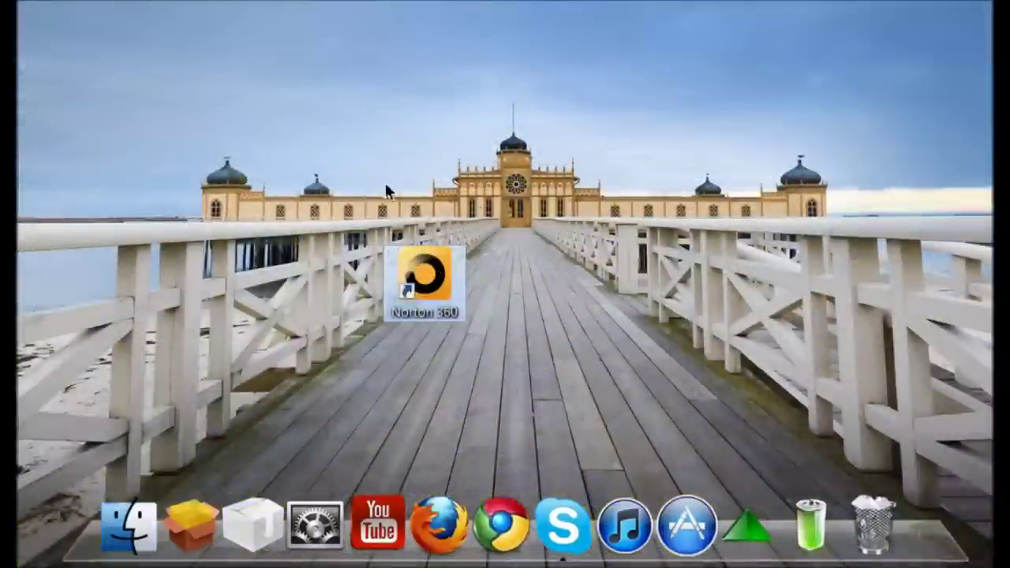
Step: Clear the desktop selection and lock the dock items again
drag(251, 144, 592, 428)
click(456, 199)
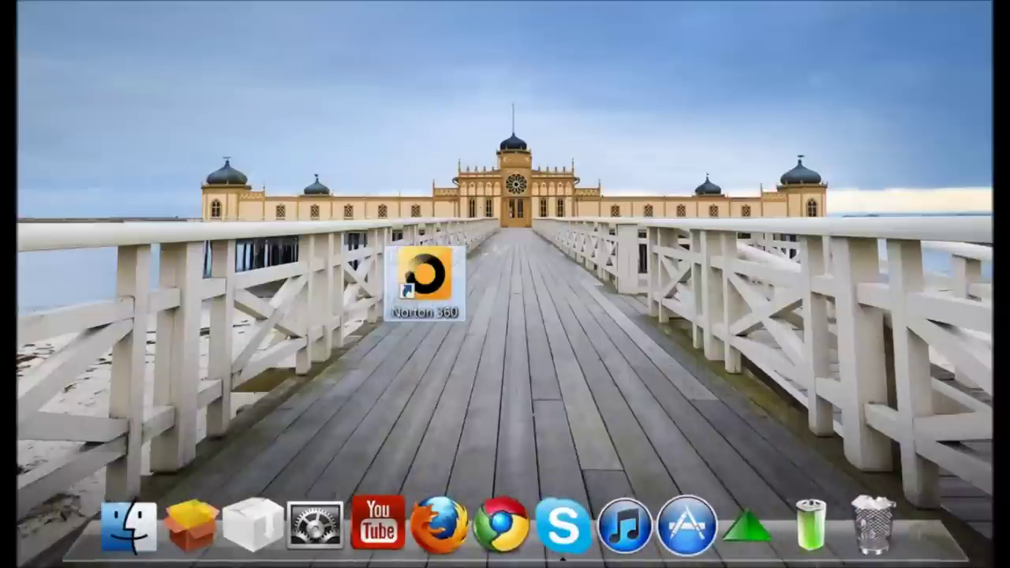
right_click(415, 541)
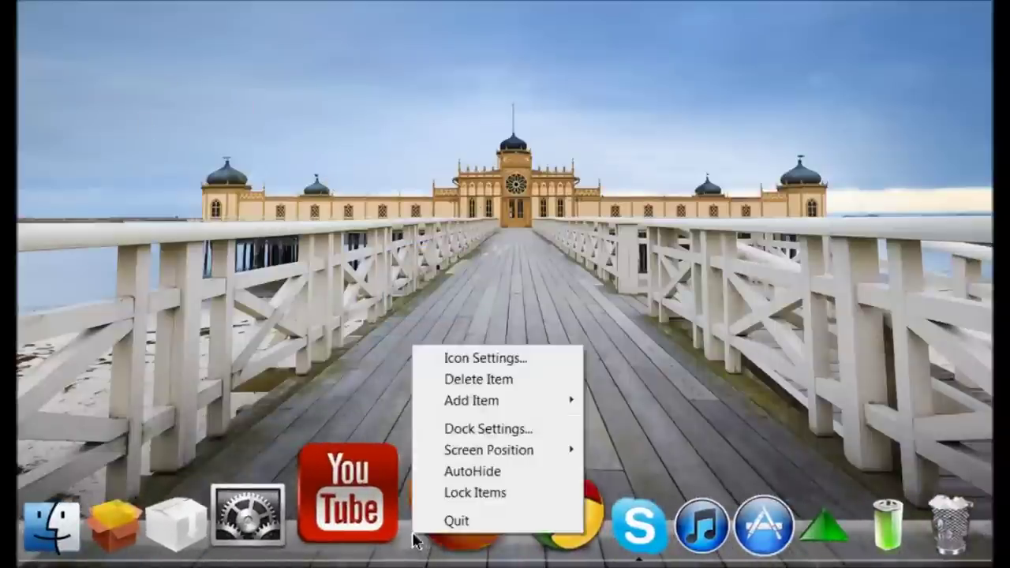
click(454, 497)
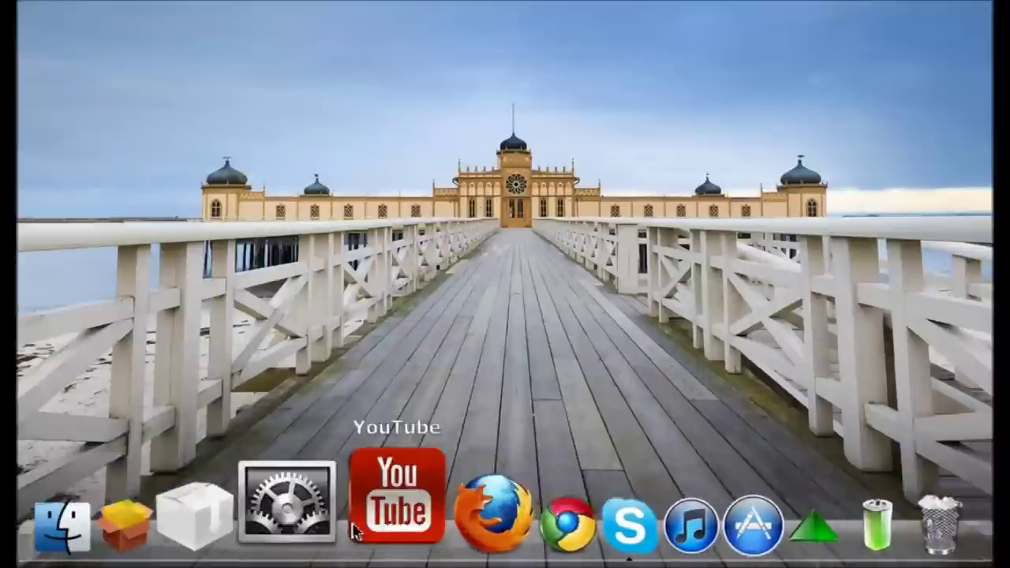
Step: Empty the Recycle Bin from the dock and confirm the permanent deletion
right_click(878, 491)
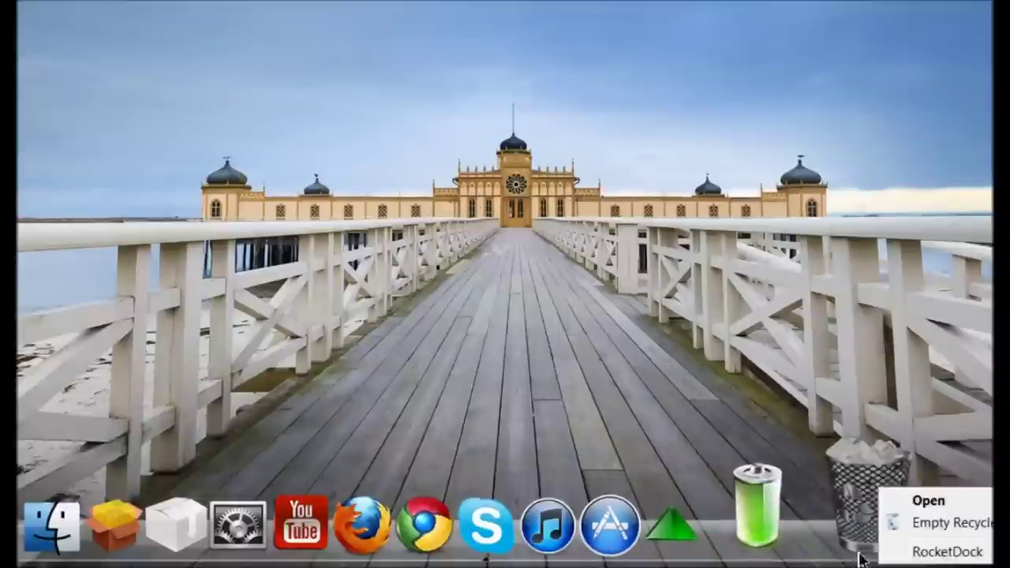
click(917, 523)
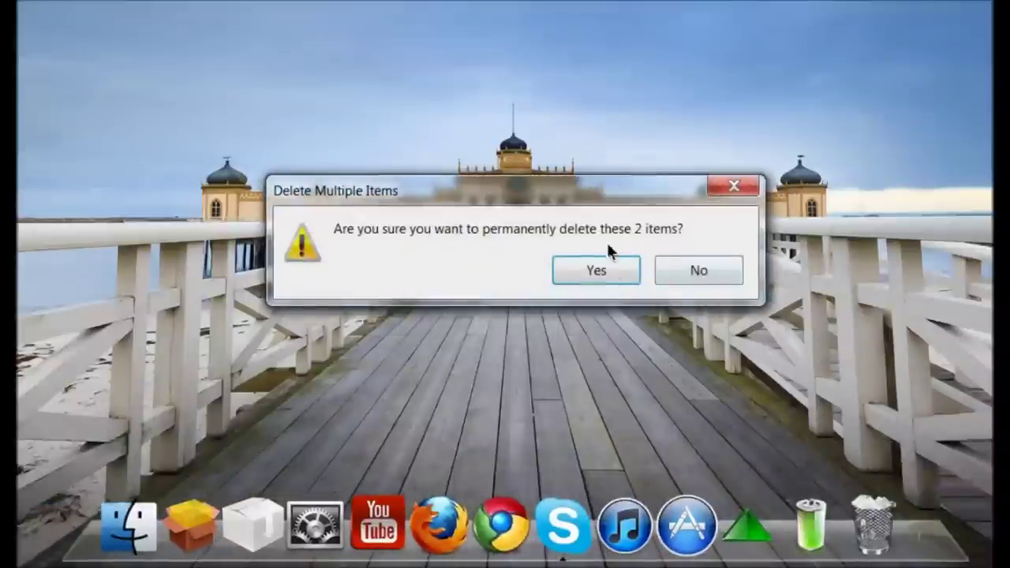
click(604, 273)
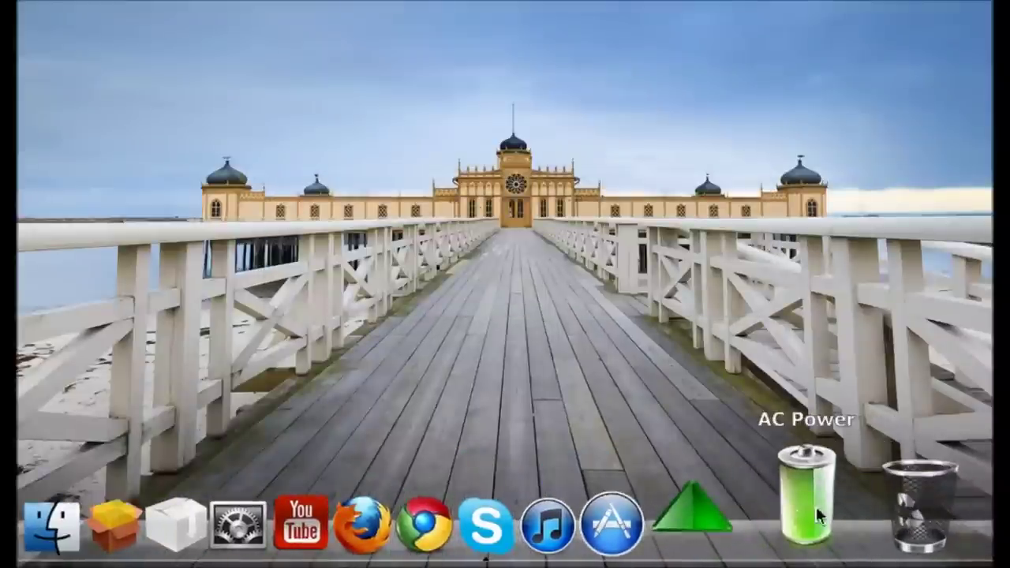
Step: Expand the Applications stack in the dock to view its programs, and dismiss it
click(691, 521)
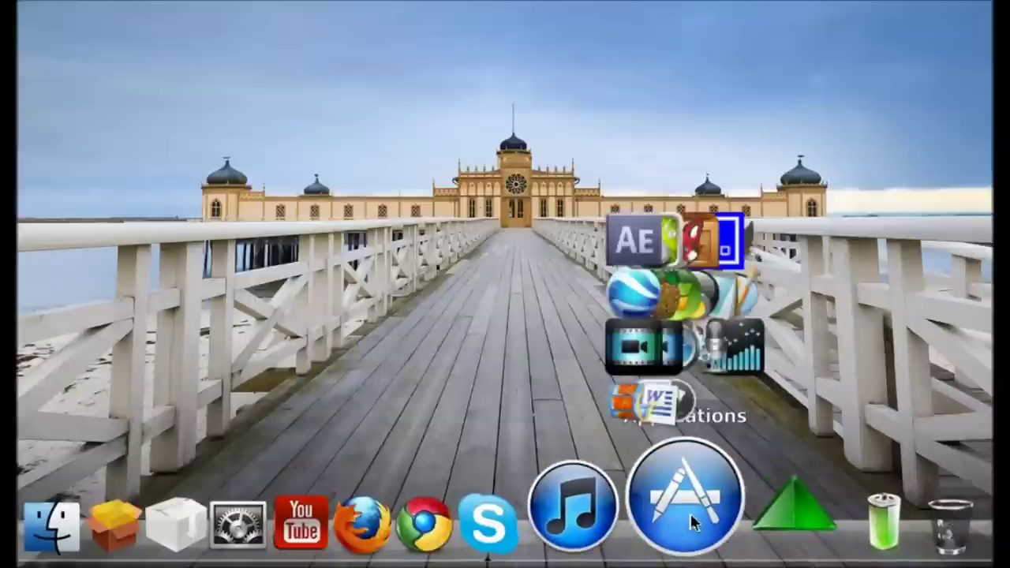
click(246, 251)
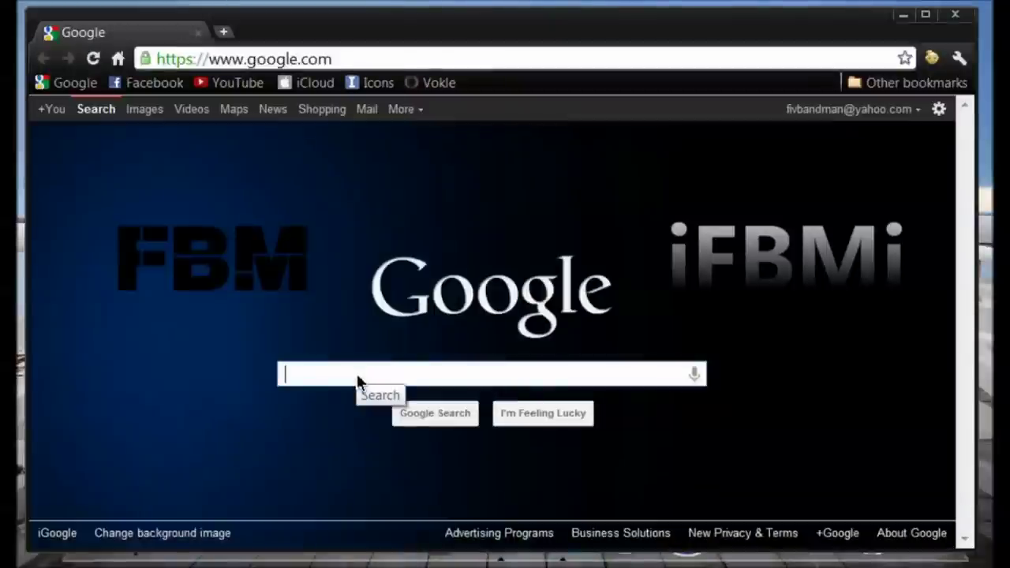
Step: Search Google for "rocketdock"
text(rocketdoc)
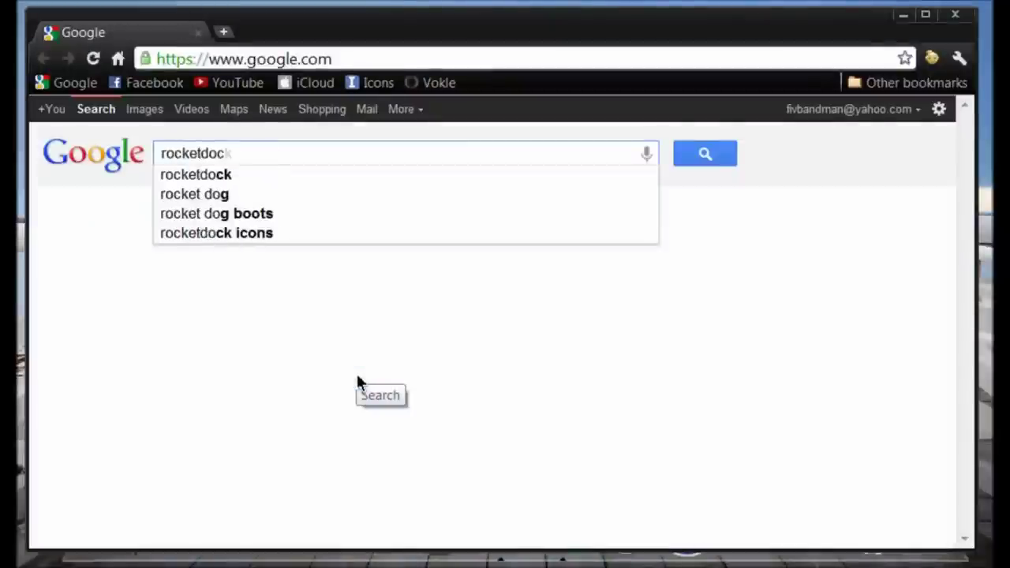
text(k)
key(Return)
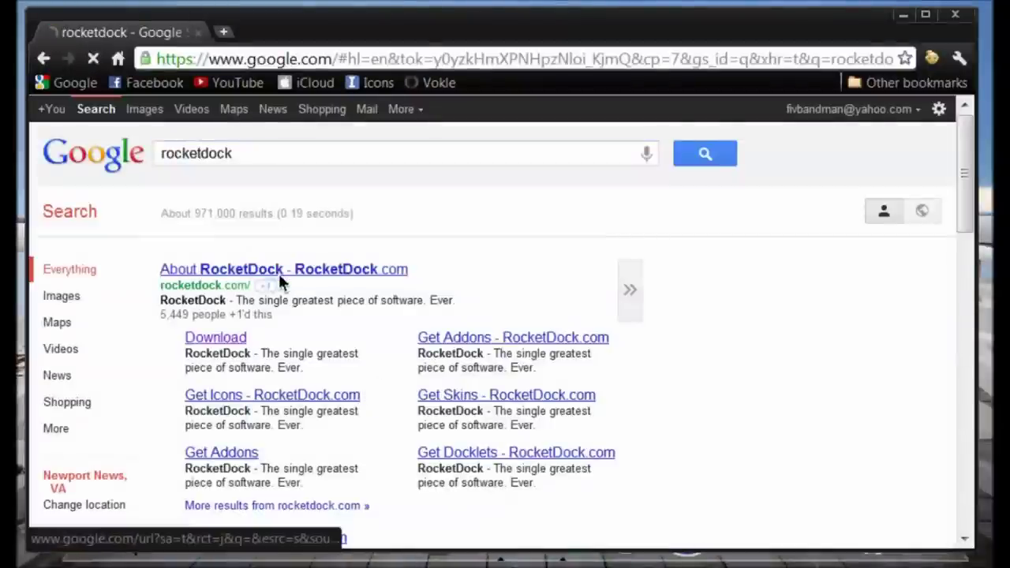
Step: Open the RocketDock website from the search results and go to its download page
click(279, 270)
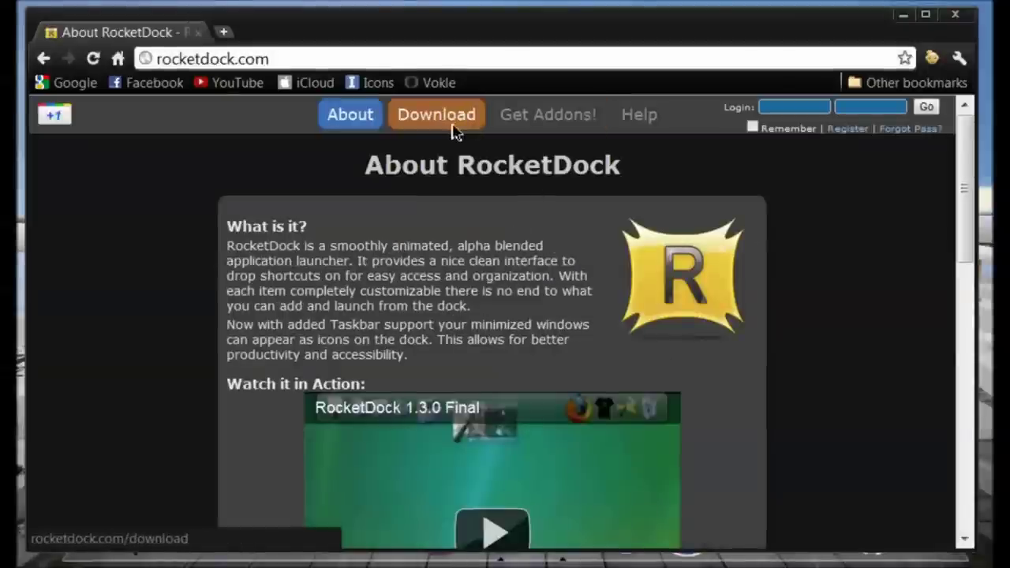
click(454, 132)
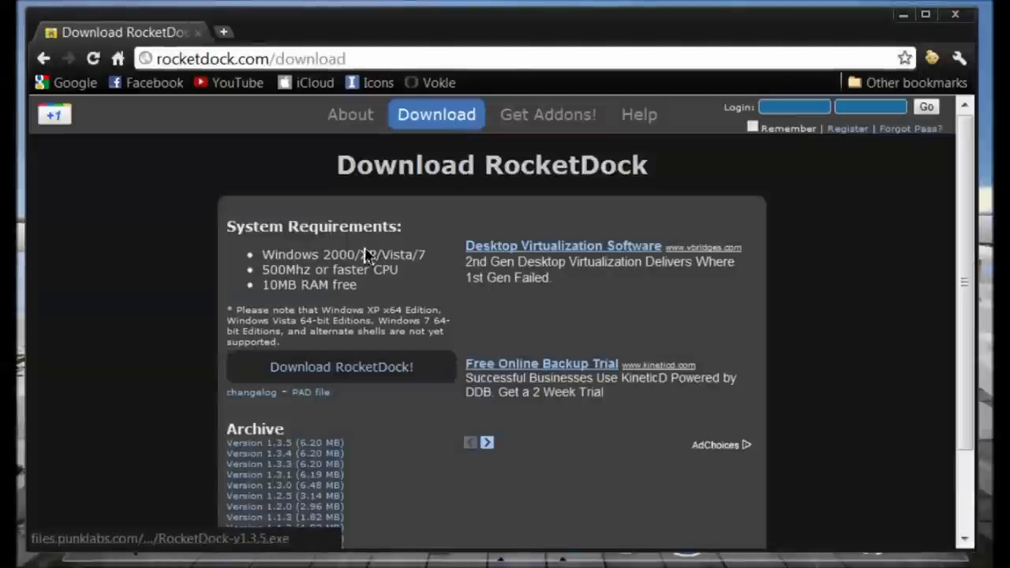
Step: Browse the docklet add-ons, view the Stacks Docklet page down to its download link, and close the browser
click(553, 117)
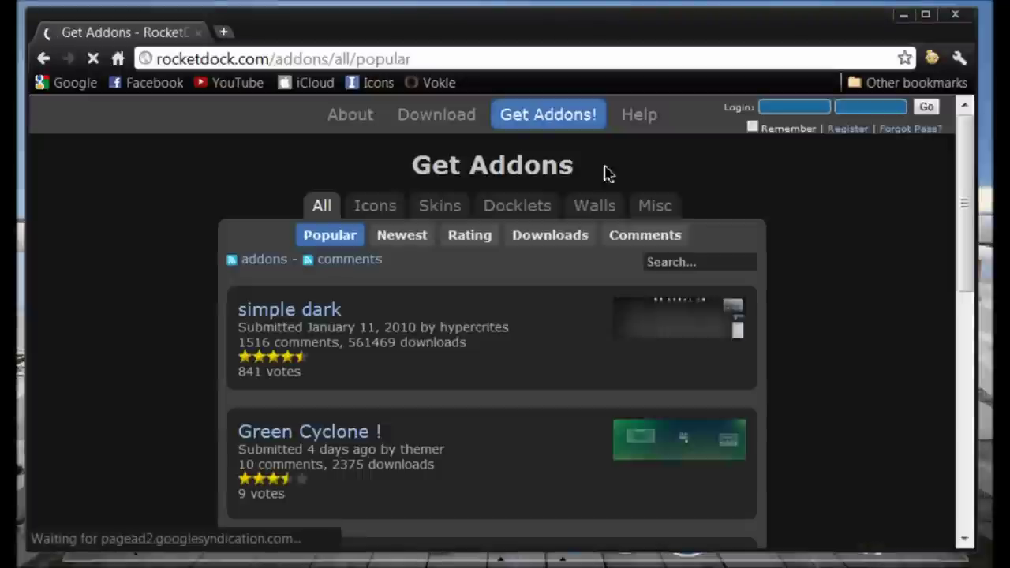
click(517, 210)
scroll(342, 338, down, 1)
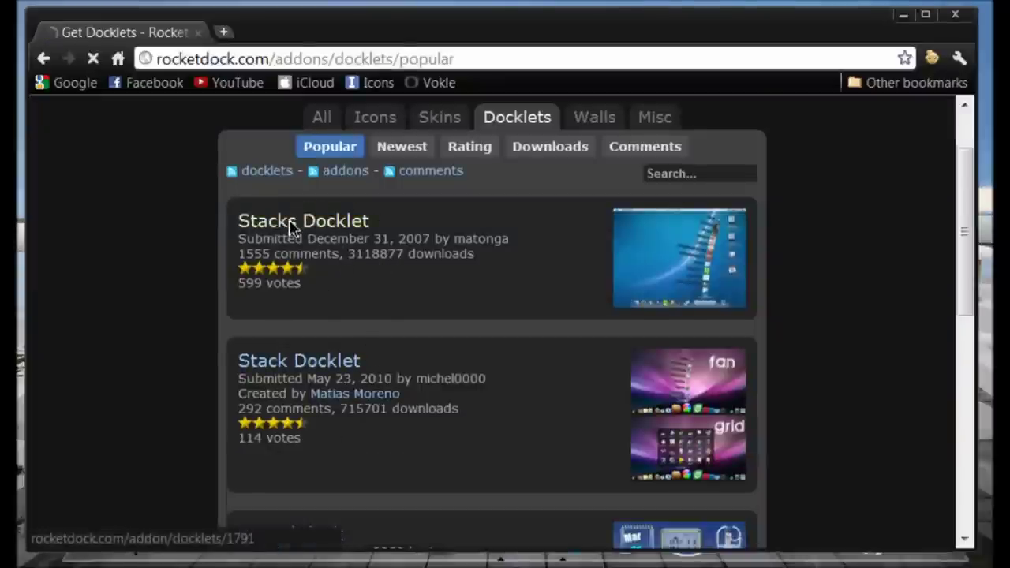
scroll(327, 317, down, 2)
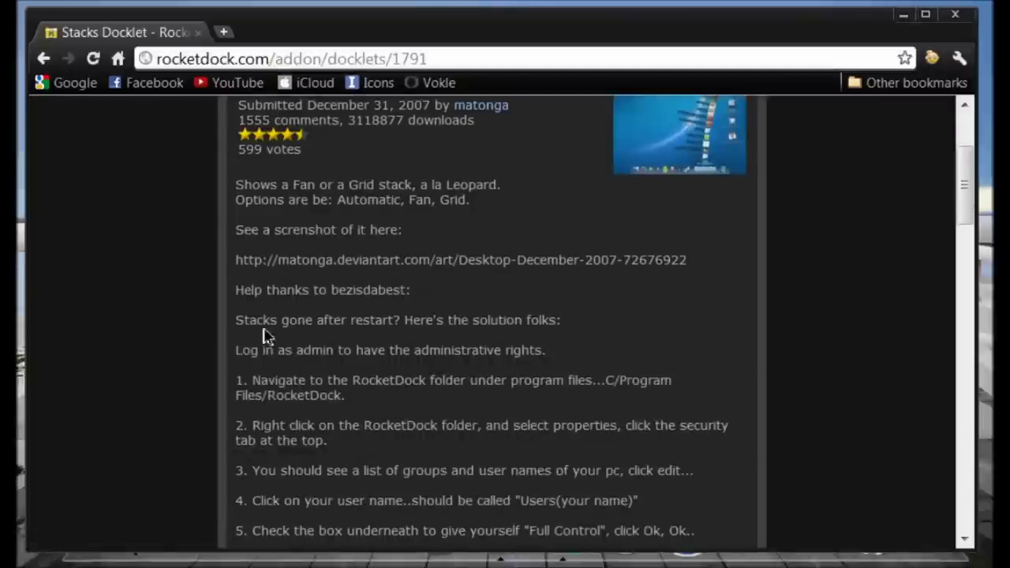
scroll(265, 335, down, 2)
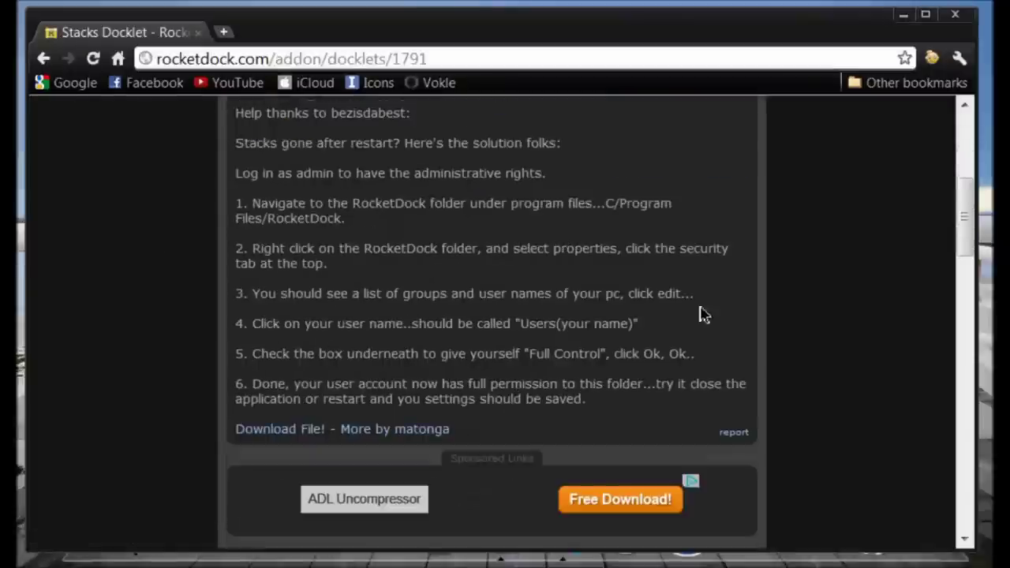
click(958, 17)
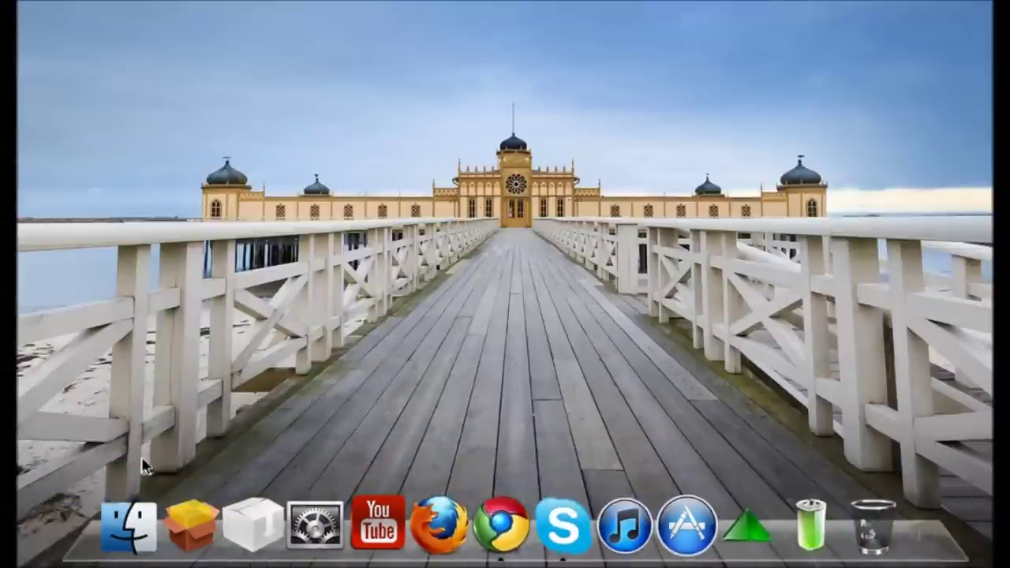
Step: Open the file manager from the dock and open Program Files (x86) on Local Disk (C:)
click(131, 505)
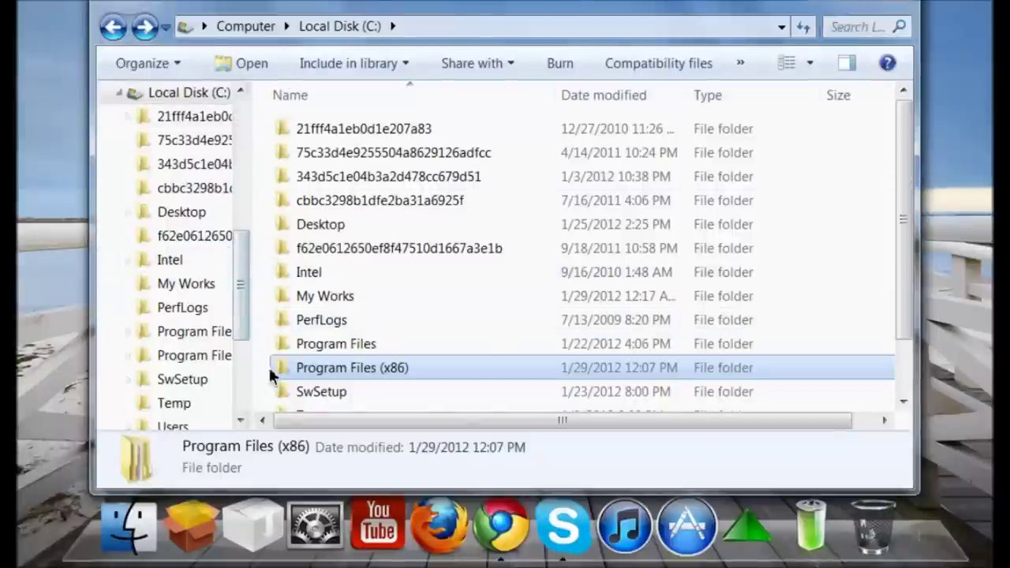
click(169, 90)
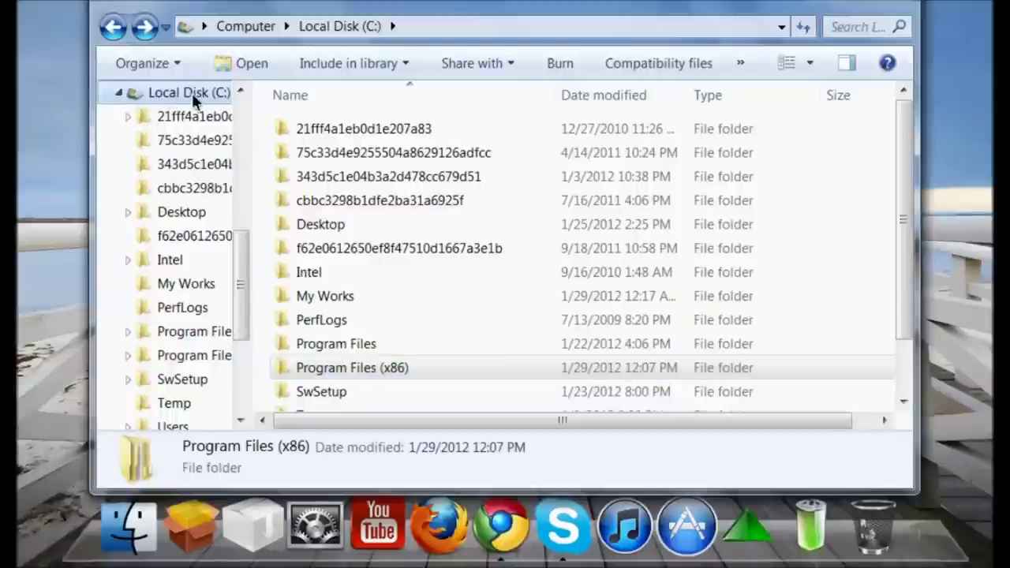
click(355, 366)
double_click(354, 367)
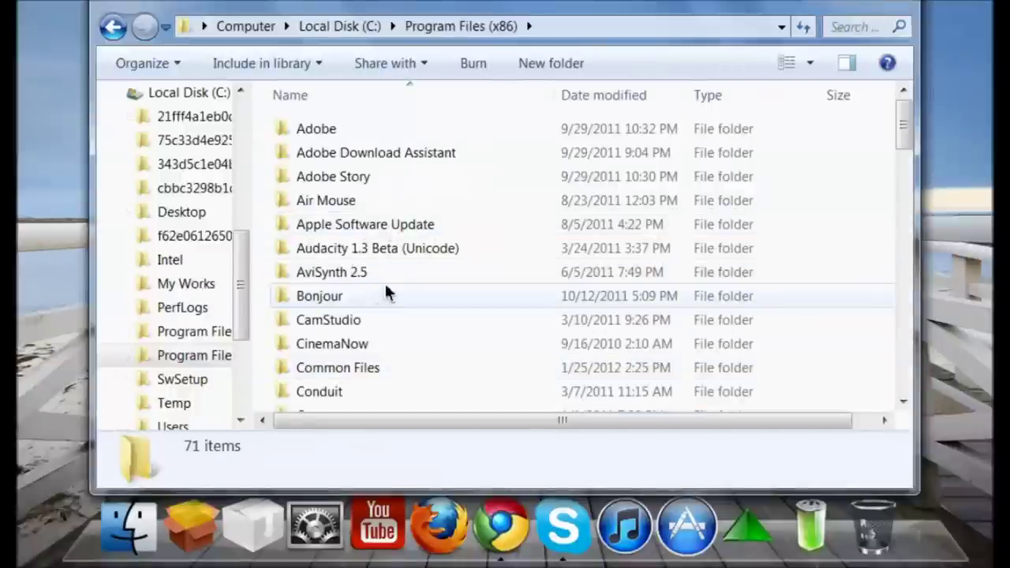
Step: Open the RocketDock program folder, look inside its Docklets folder, and return to the RocketDock folder
mouse_move(385, 287)
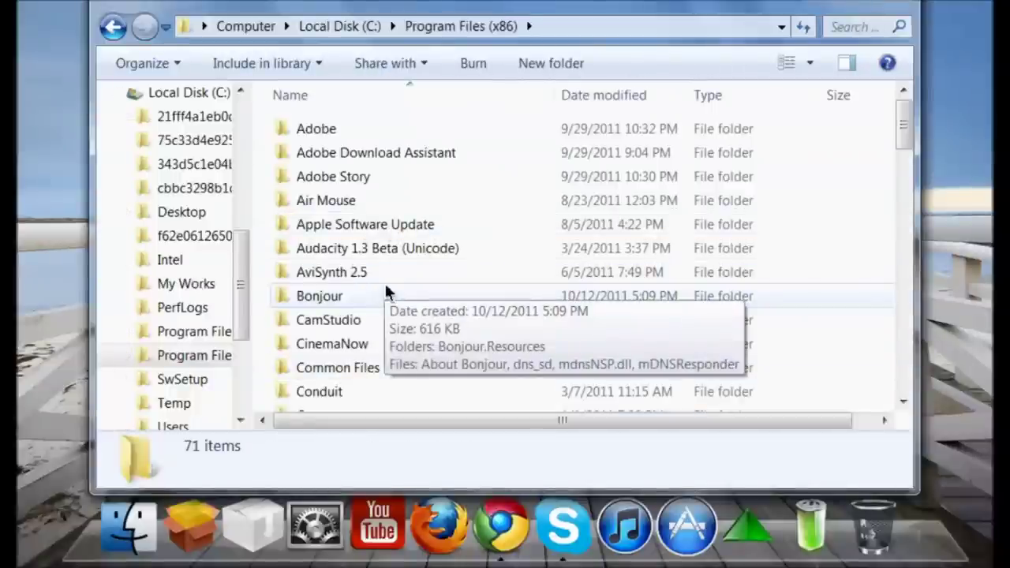
scroll(362, 331, down, 18)
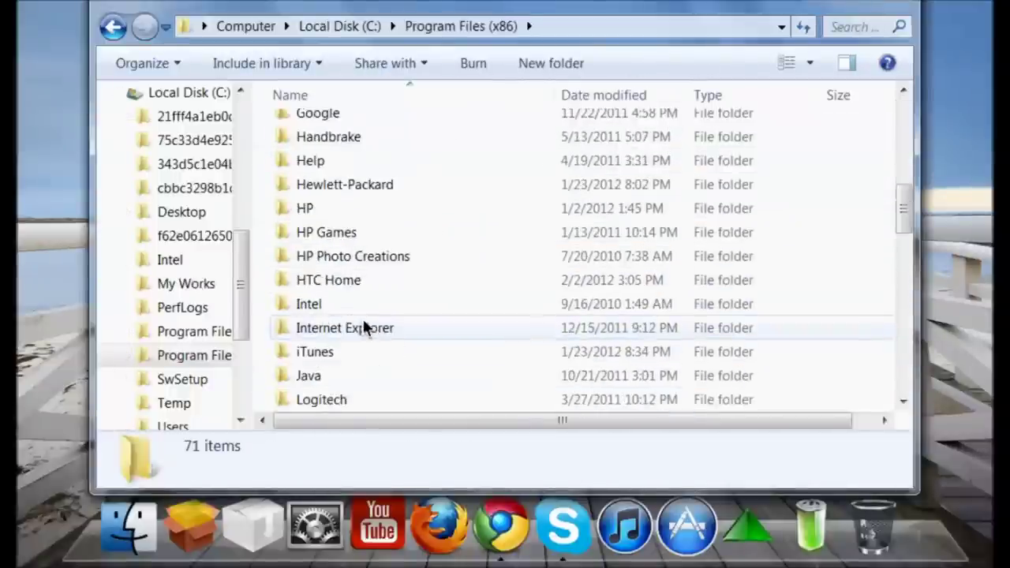
mouse_move(402, 256)
scroll(379, 261, up, 3)
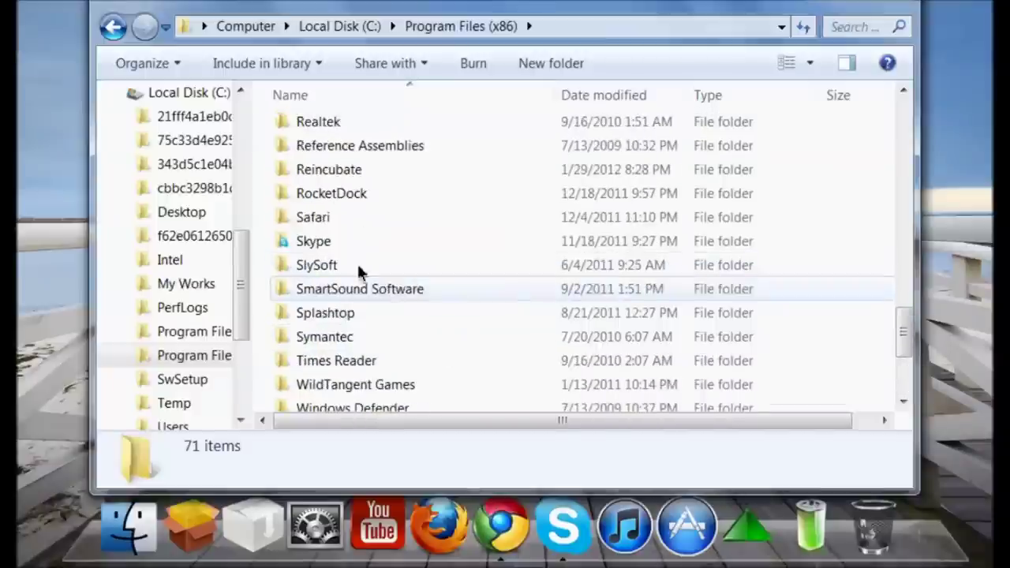
double_click(339, 192)
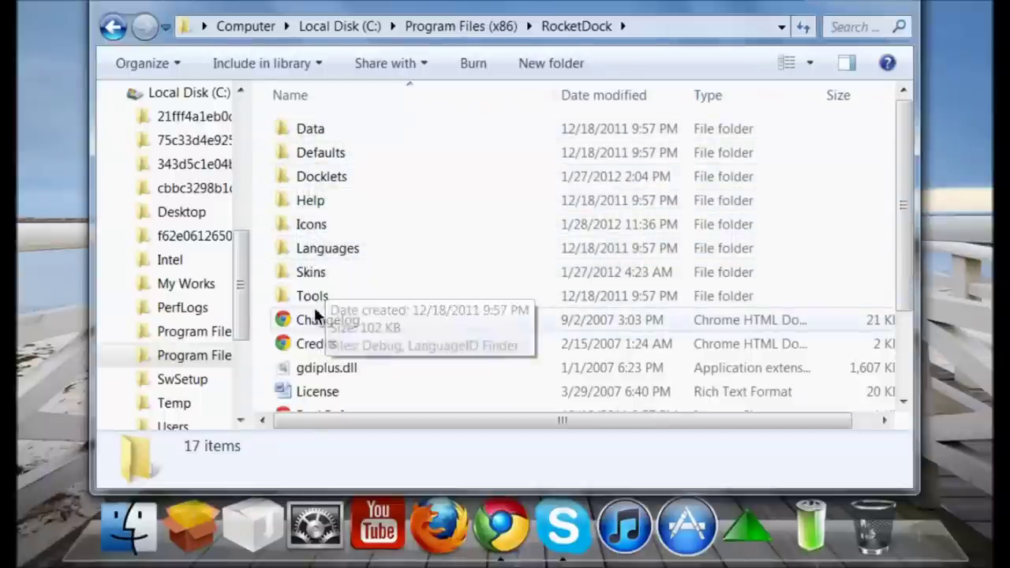
double_click(324, 176)
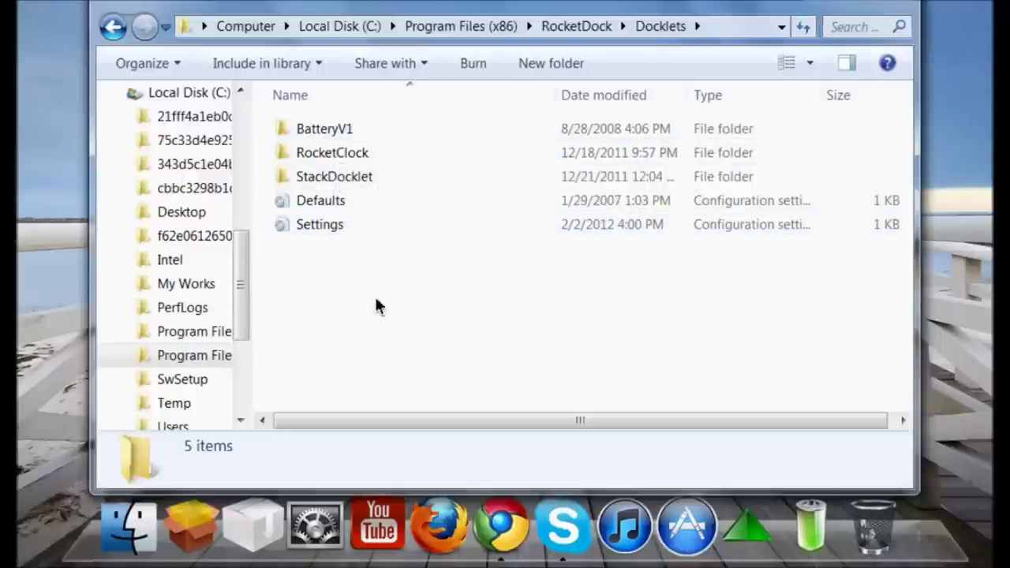
key(BackSpace)
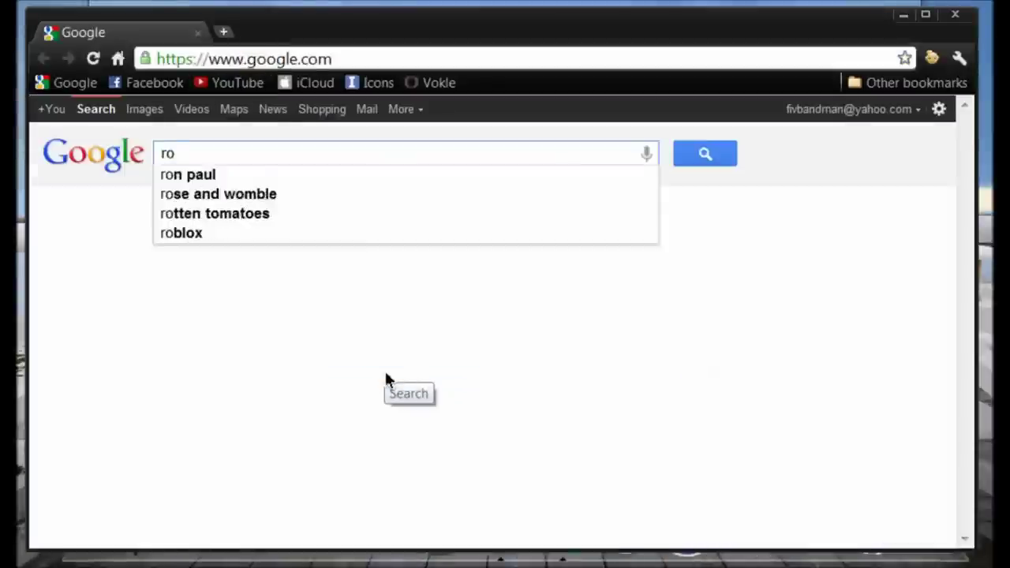
Step: Switch to the browser, search Google for "rocketdock" and open the RocketDock website
text(ck)
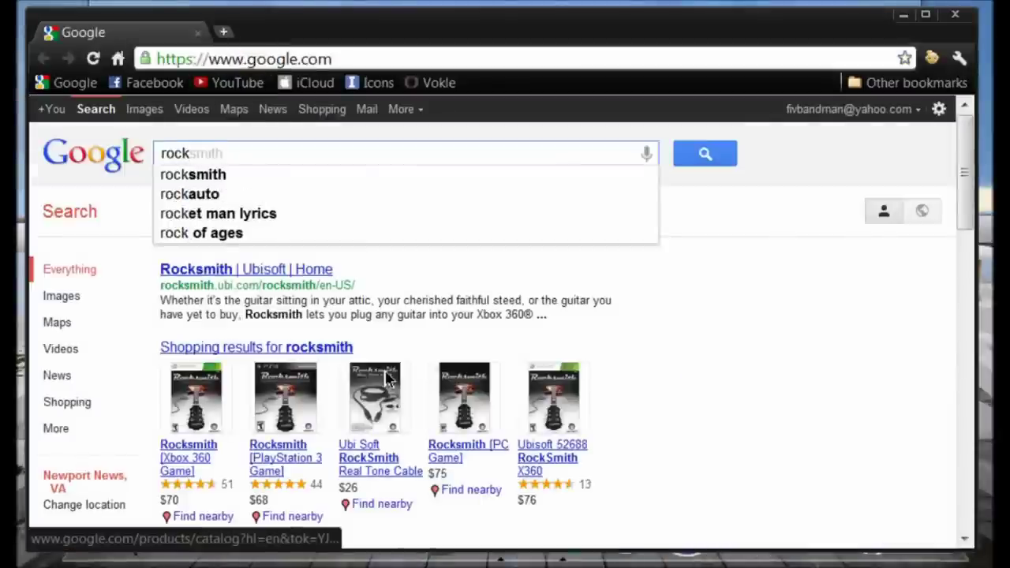
text(etd)
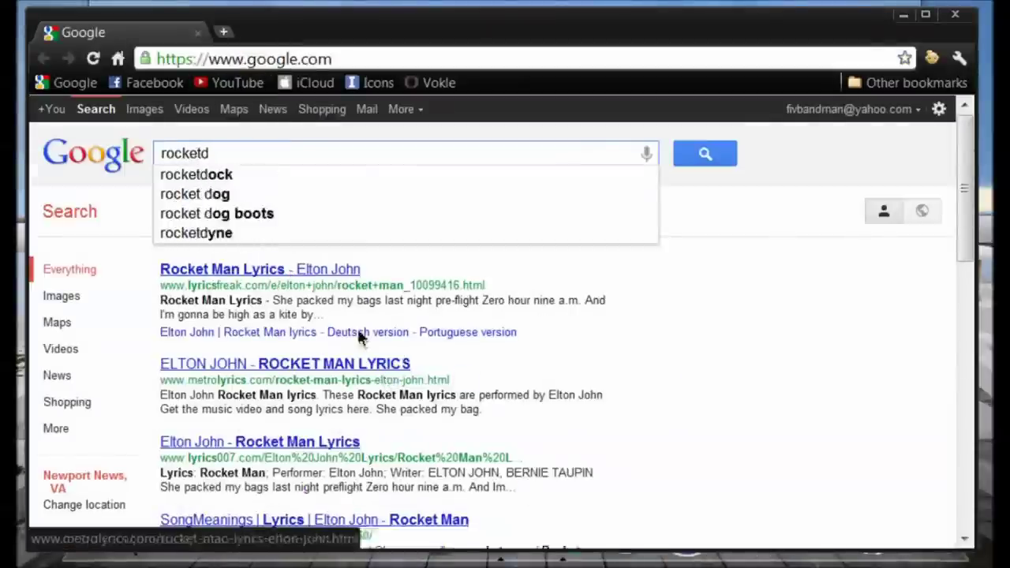
click(241, 176)
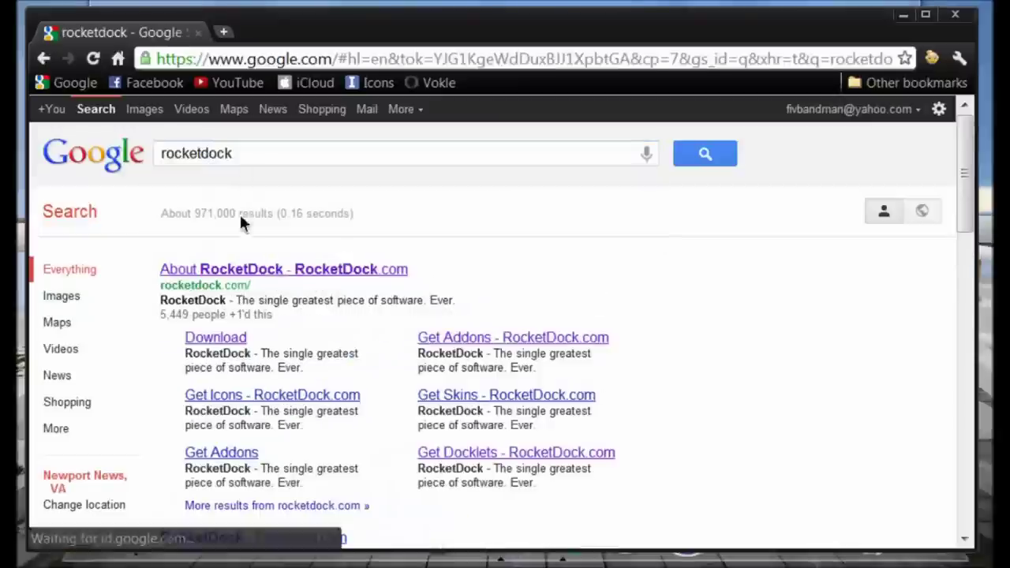
click(238, 269)
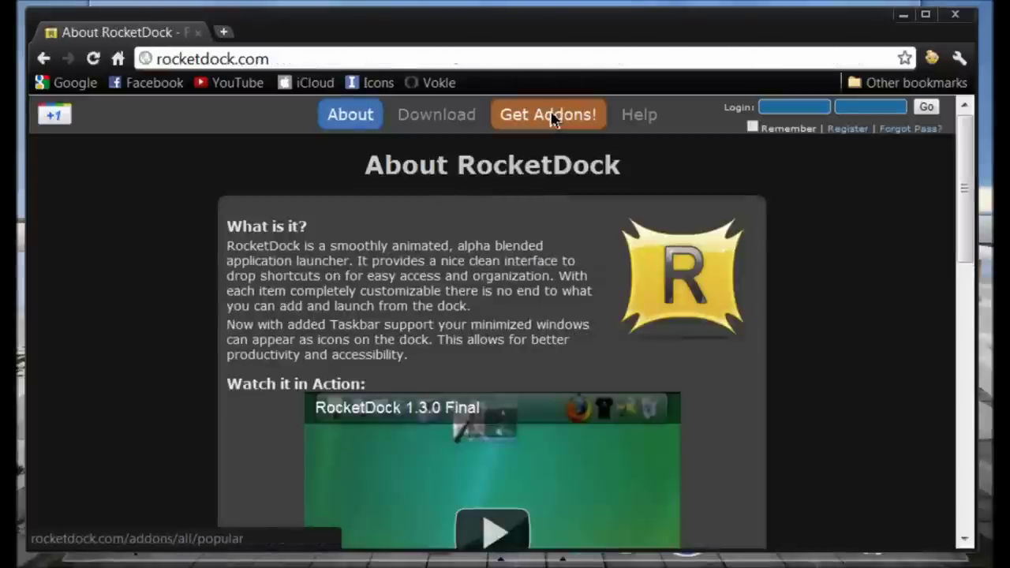
Step: Open the Skins section of the RocketDock add-ons and try searching it for "ios leparc"
click(558, 135)
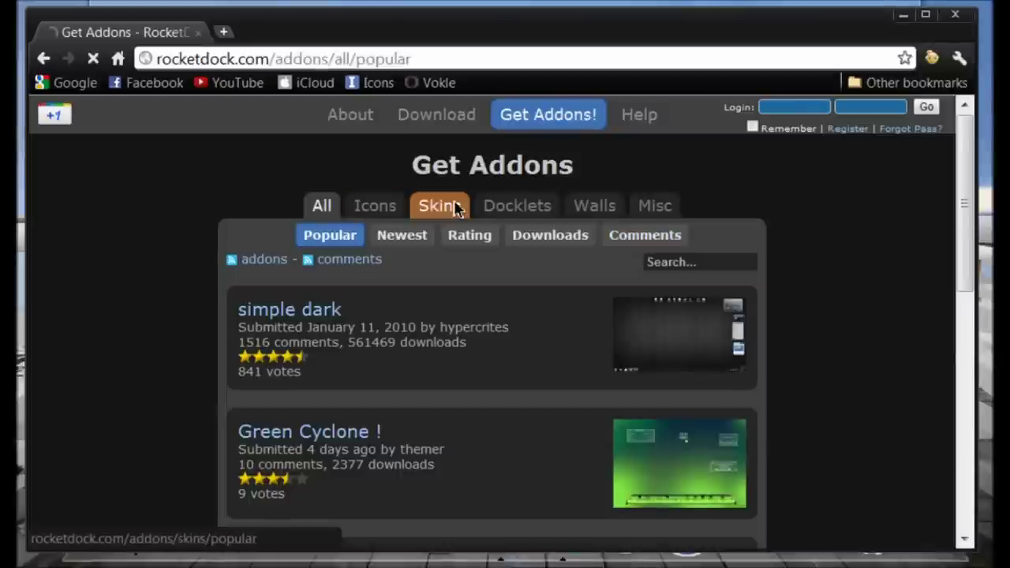
click(453, 207)
click(677, 269)
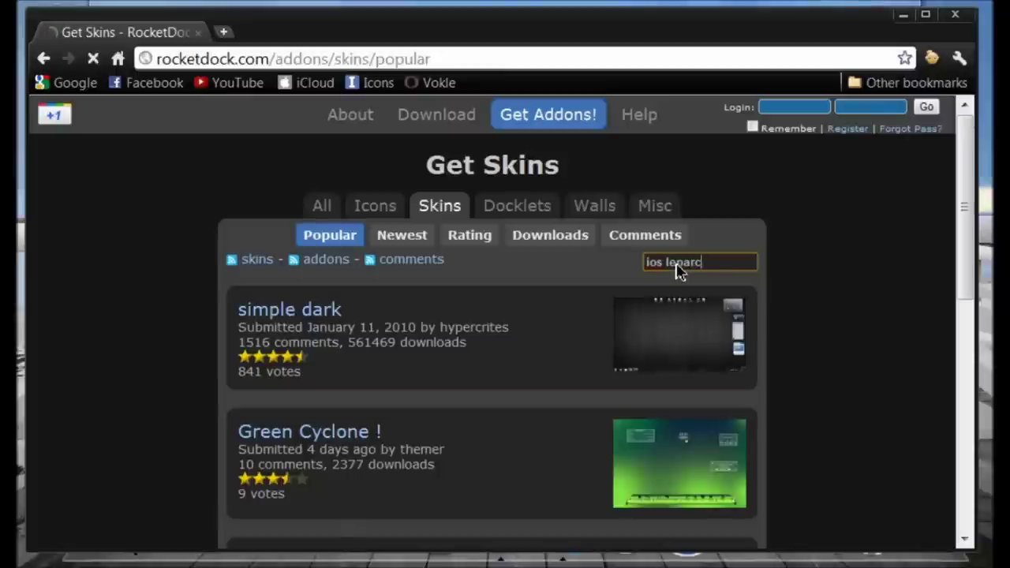
key(BackSpace)
scroll(661, 297, down, 2)
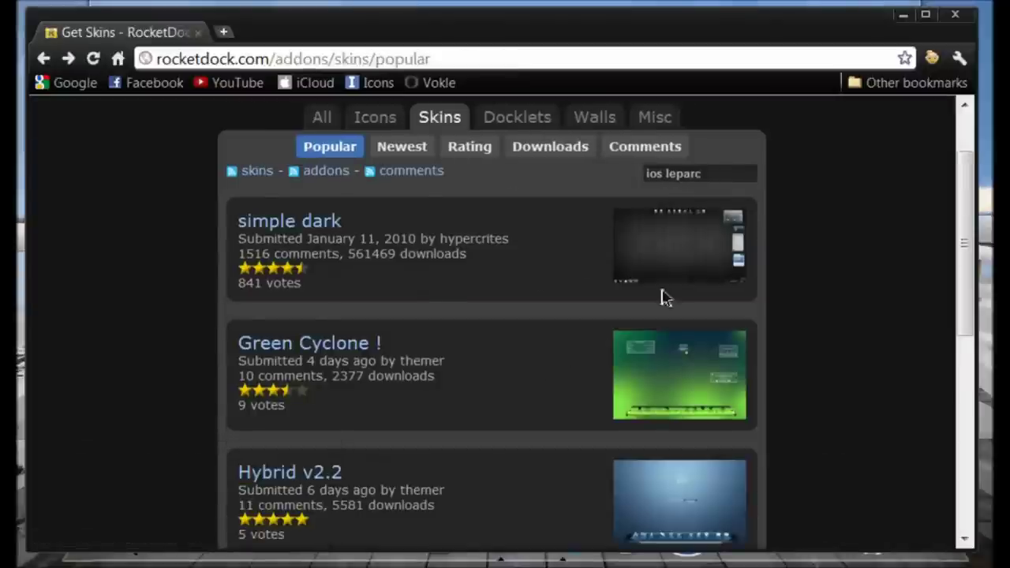
scroll(661, 297, up, 2)
Step: Replace the add-on search term with "mac" and run the search
drag(716, 263, 526, 258)
key(BackSpace)
text(ma)
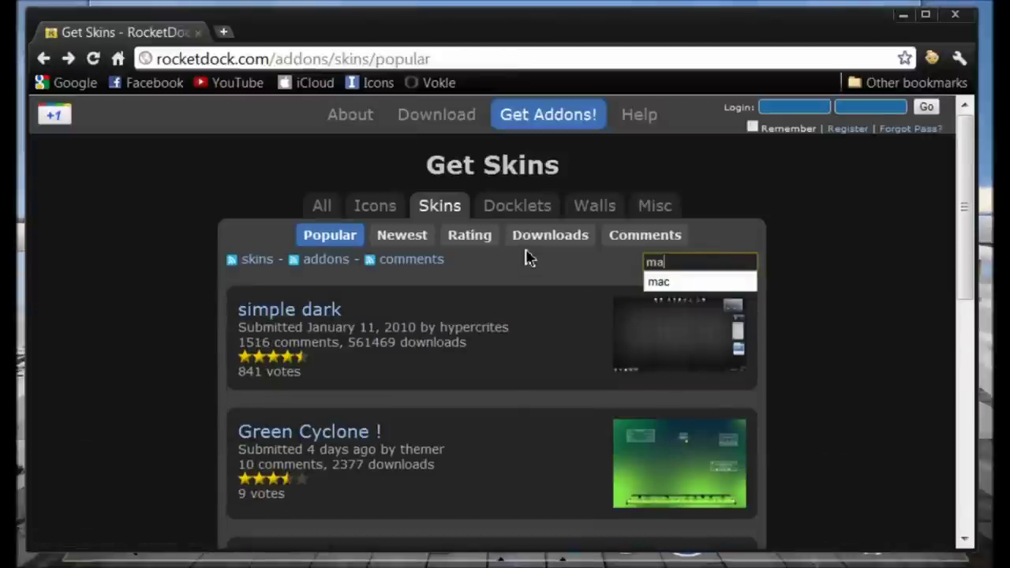
text(c)
key(Return)
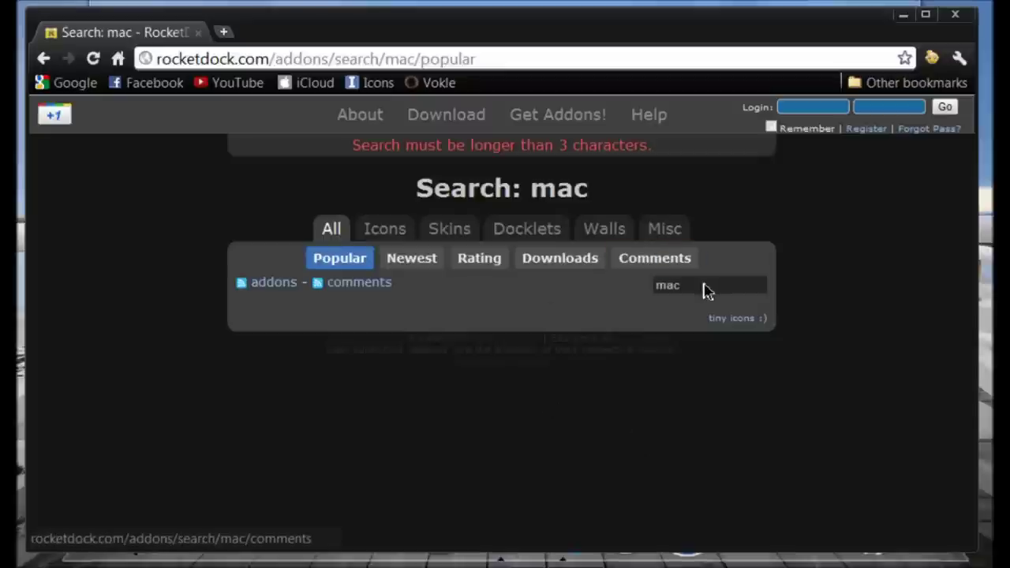
Step: Search the add-ons for "ios" and extend the search term to "ios leopard"
drag(706, 291, 615, 300)
text(ios)
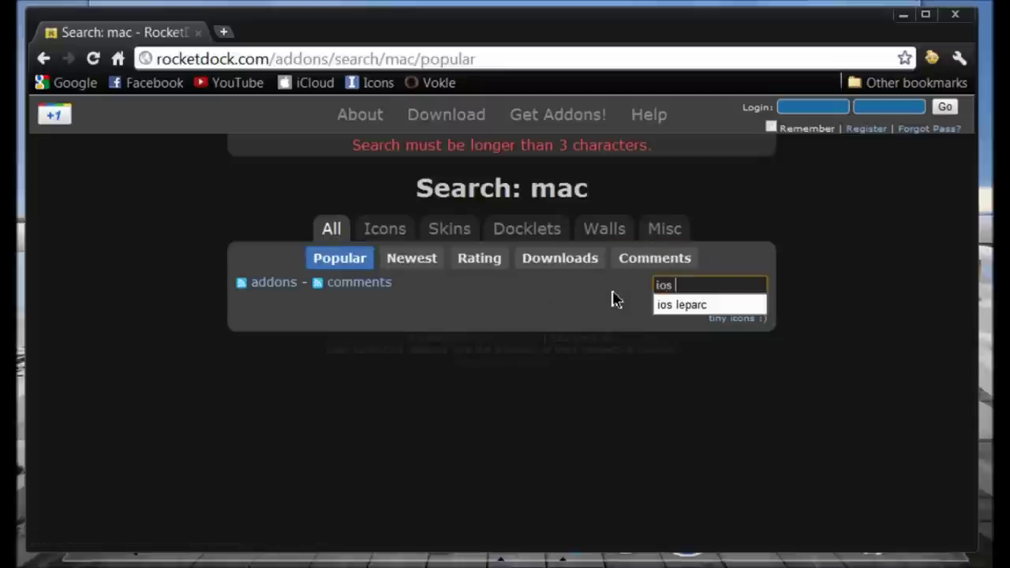
key(Return)
click(704, 291)
text(l)
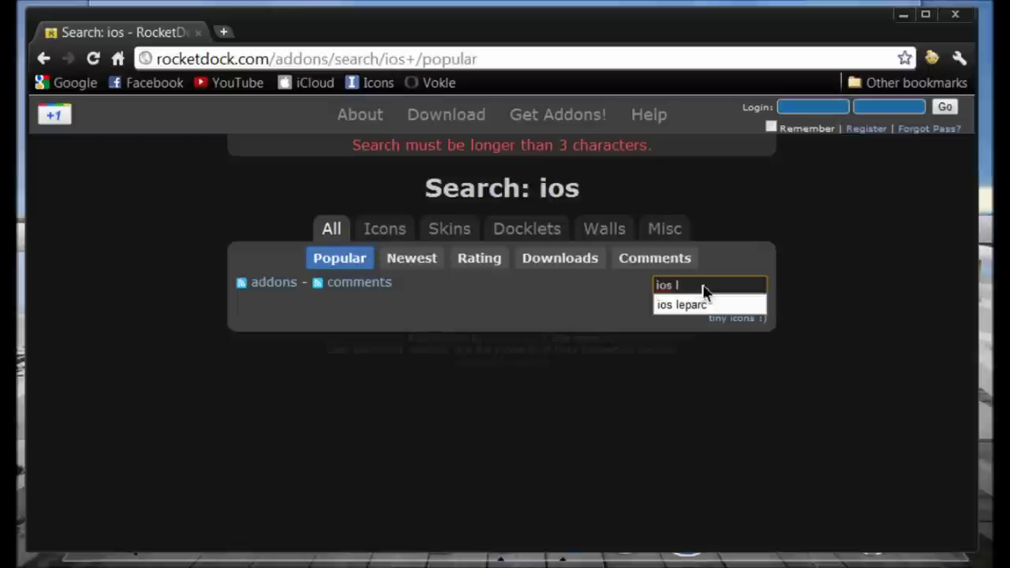
text(eopard)
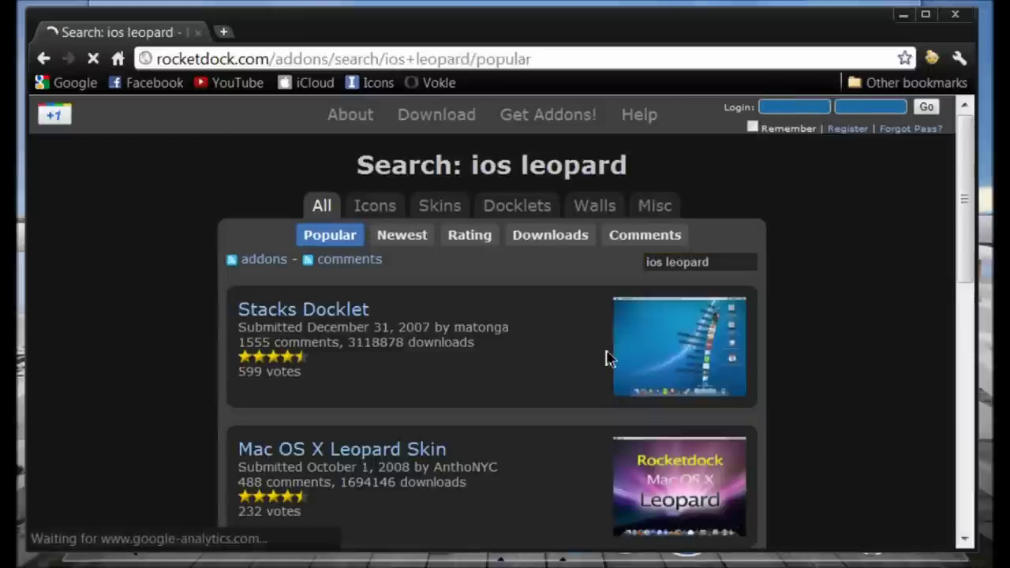
Step: Open the Mac OS X Leopard Skin page from the search results and review its description
scroll(418, 335, down, 1)
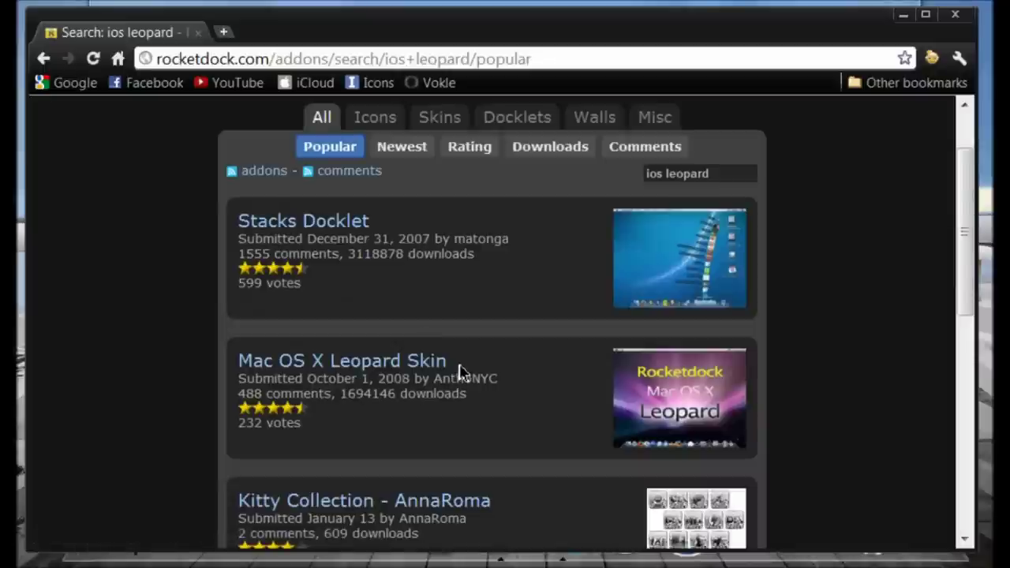
scroll(292, 385, down, 1)
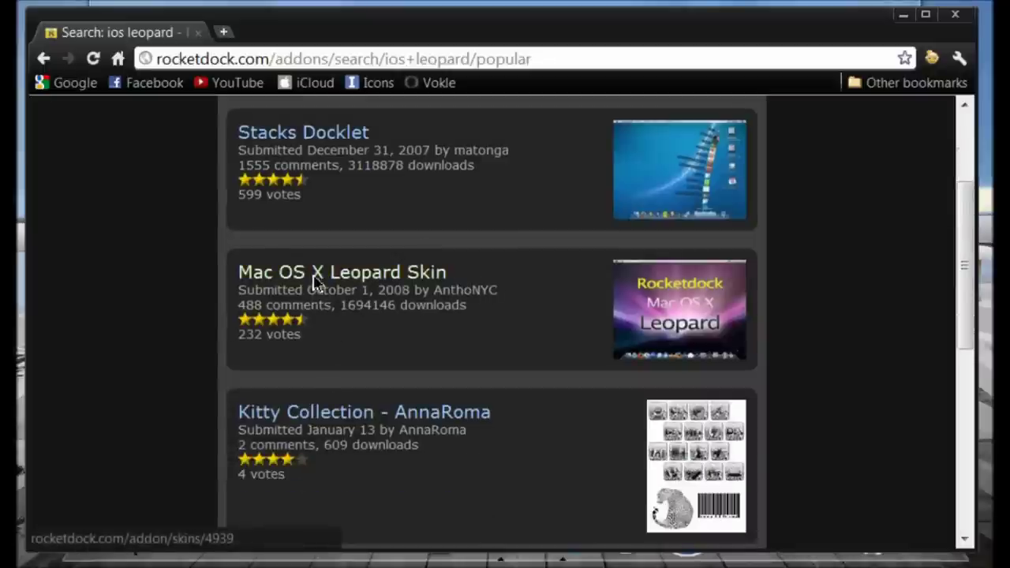
click(323, 286)
scroll(463, 349, down, 2)
scroll(397, 316, up, 2)
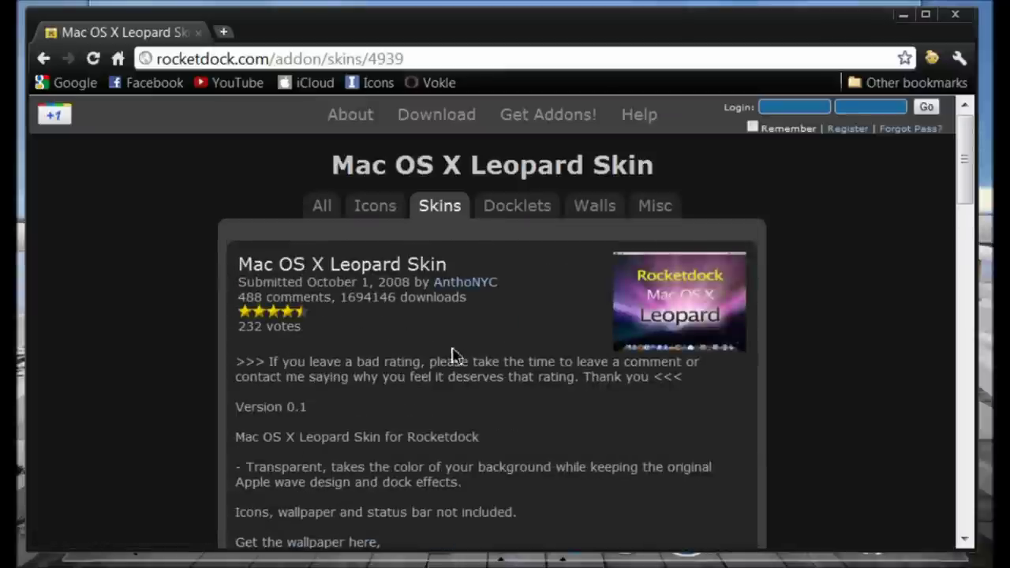
scroll(289, 259, down, 8)
scroll(586, 247, up, 7)
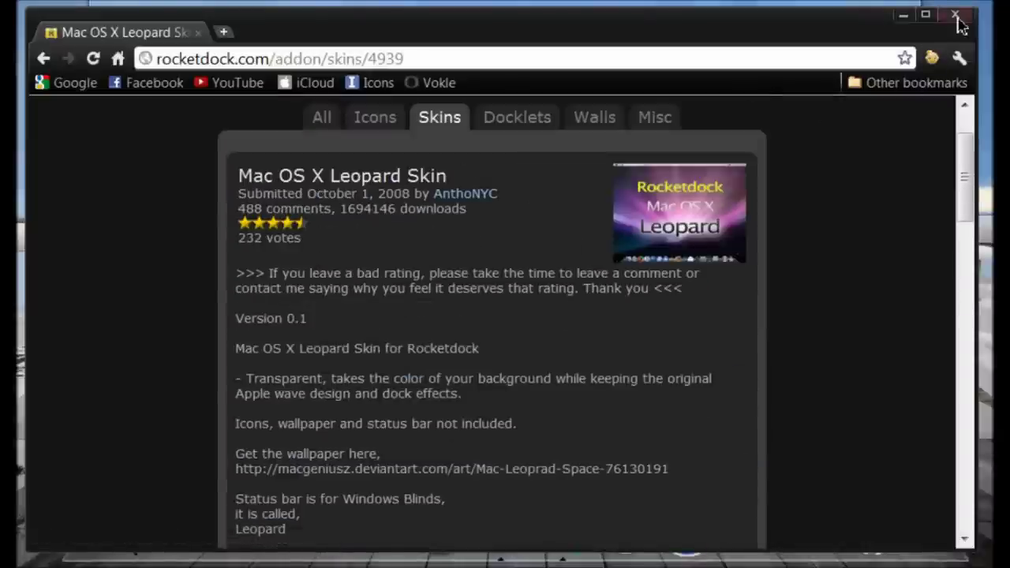
Step: Minimize the browser and open the Skins folder inside the RocketDock program folder to view the installed skins
click(902, 15)
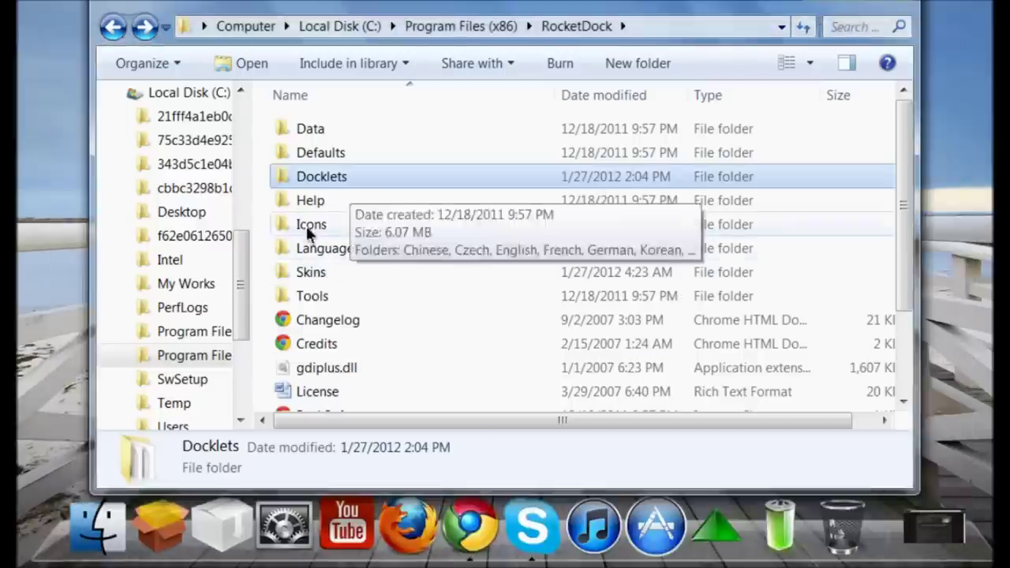
double_click(290, 272)
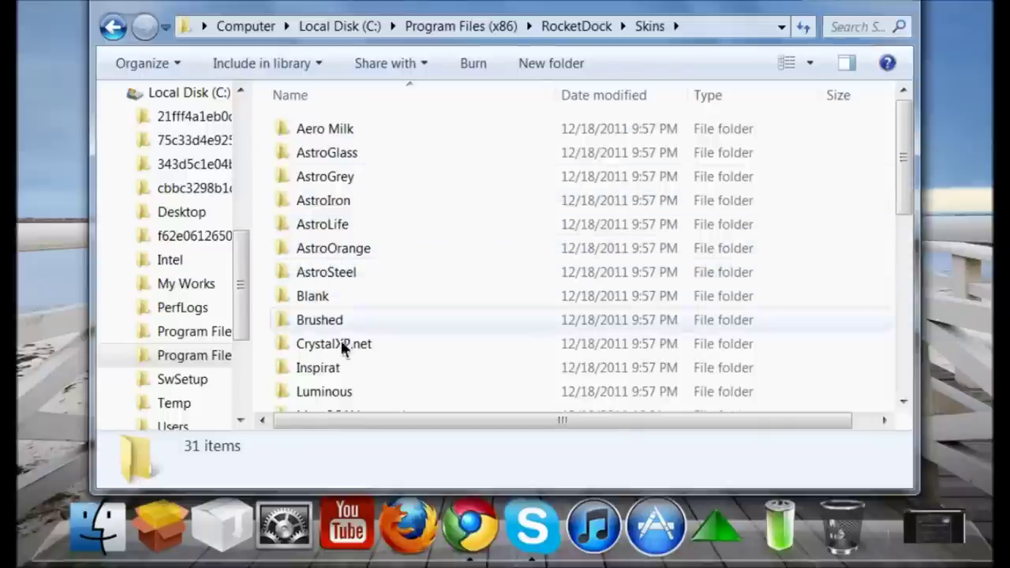
scroll(376, 233, down, 1)
scroll(374, 265, up, 1)
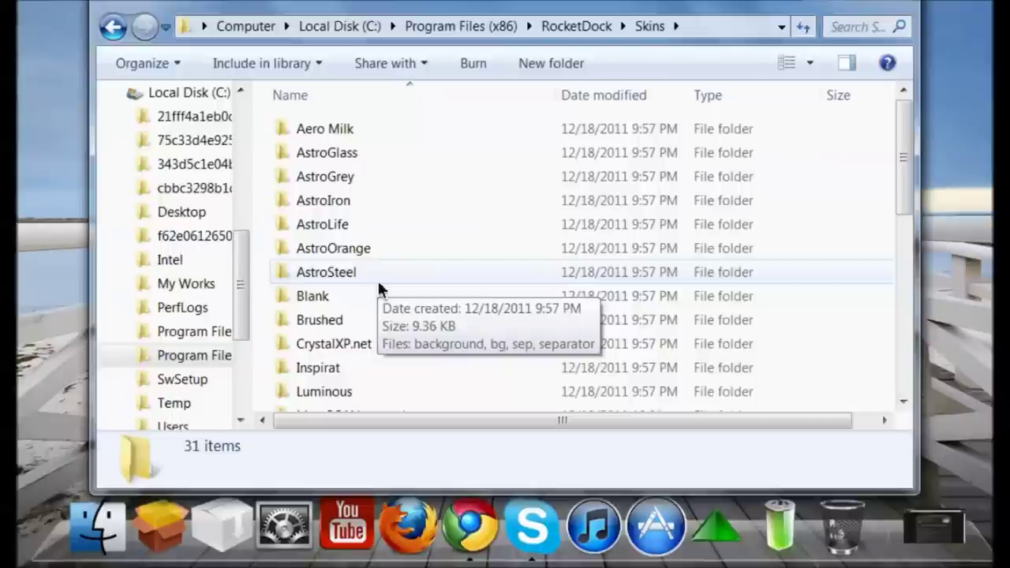
Step: Open the Icons folder inside the RocketDock program folder, look through the stored icons and close the window
key(BackSpace)
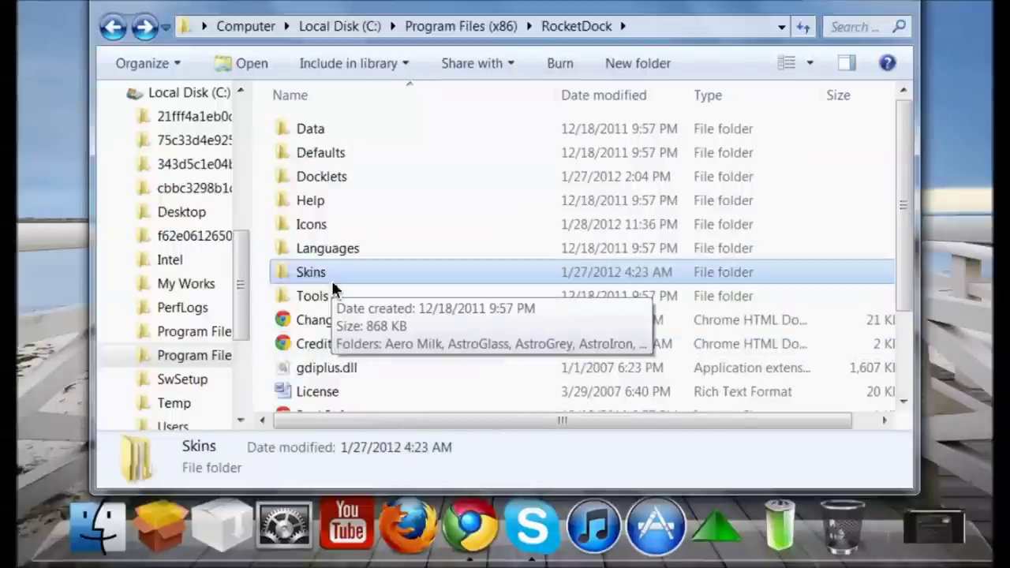
double_click(344, 227)
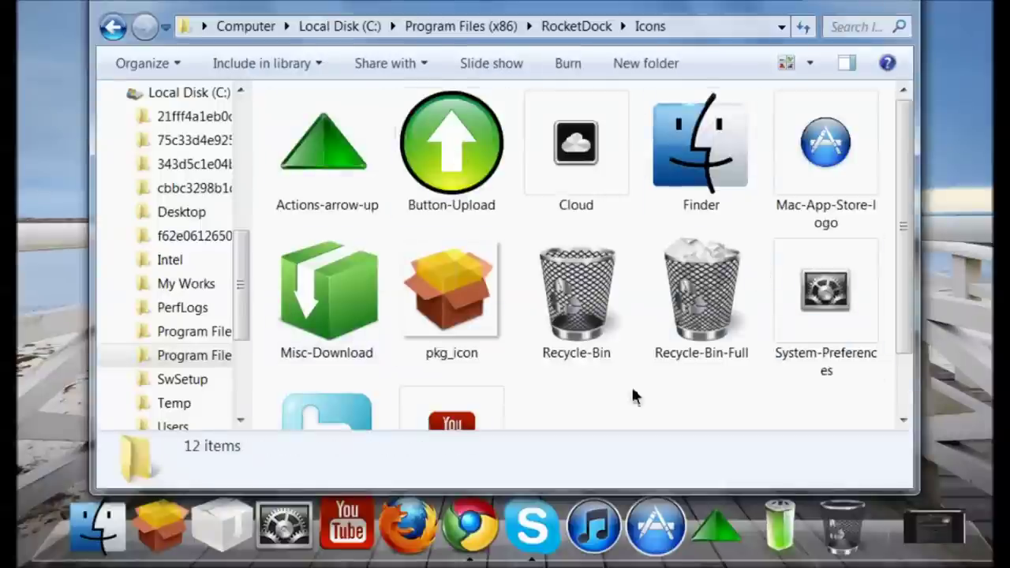
scroll(503, 270, down, 2)
scroll(277, 264, up, 2)
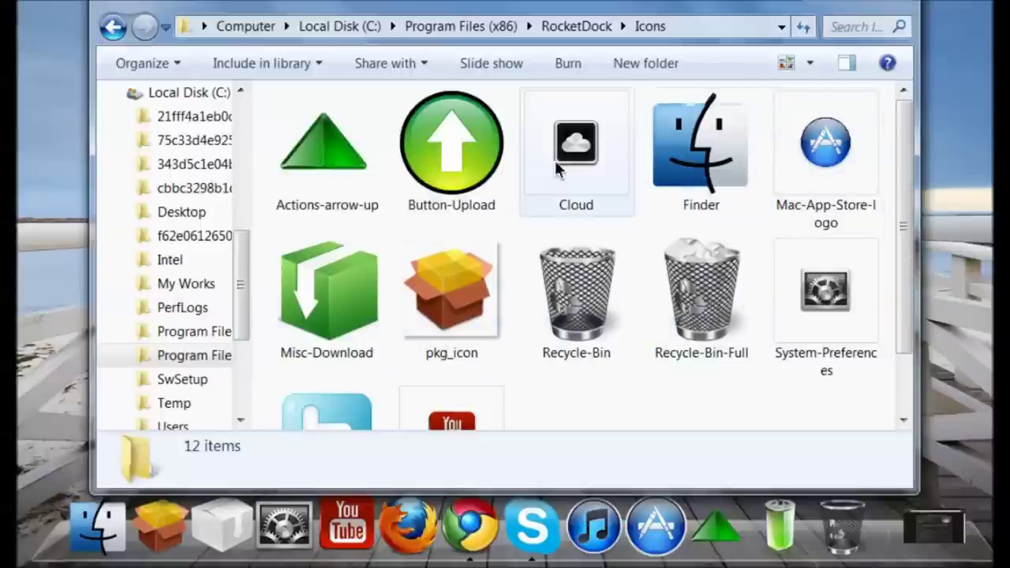
click(888, 3)
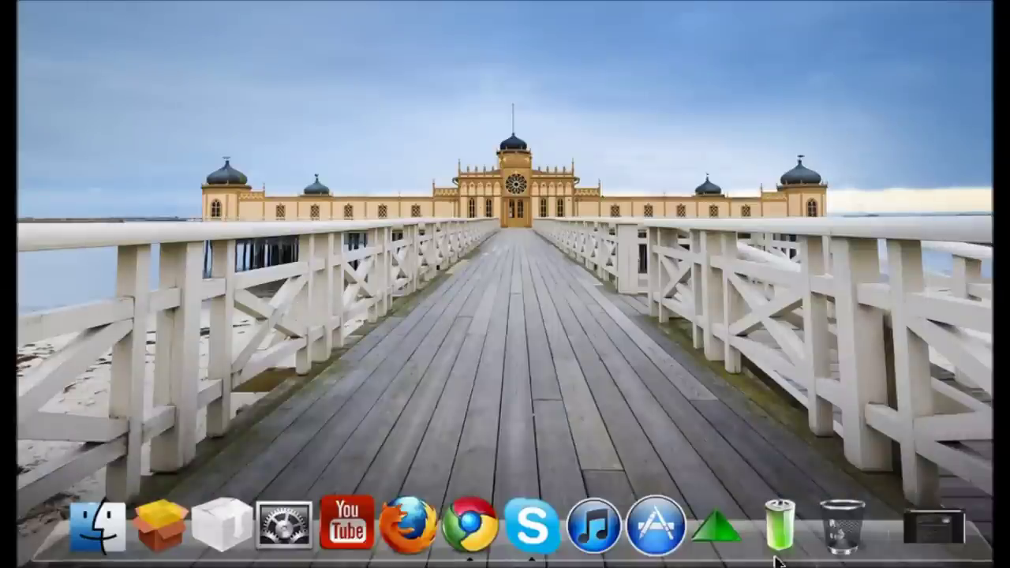
Step: Add a Stack Docklet to the dock beside the Applications icon
right_click(686, 542)
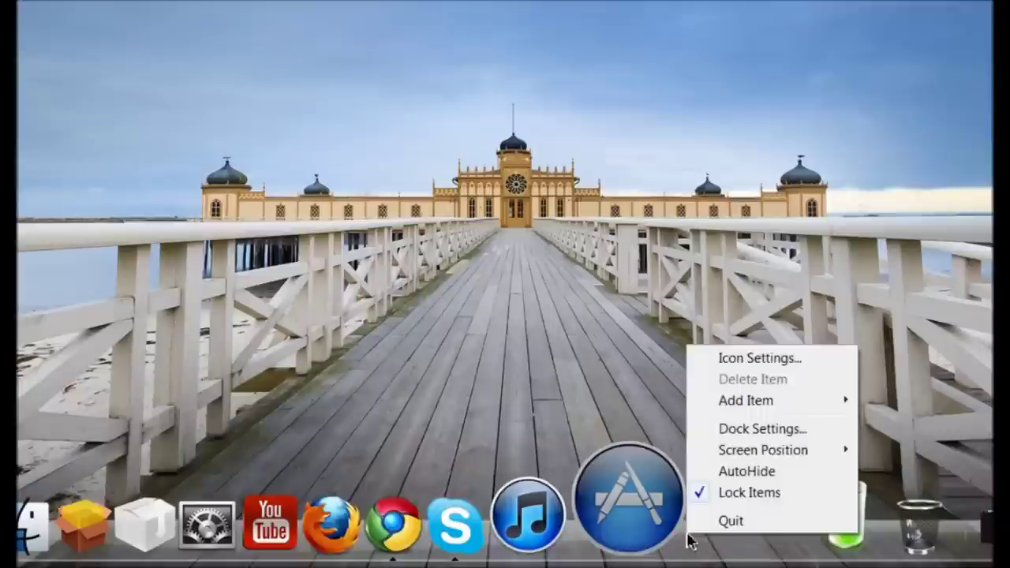
mouse_move(741, 400)
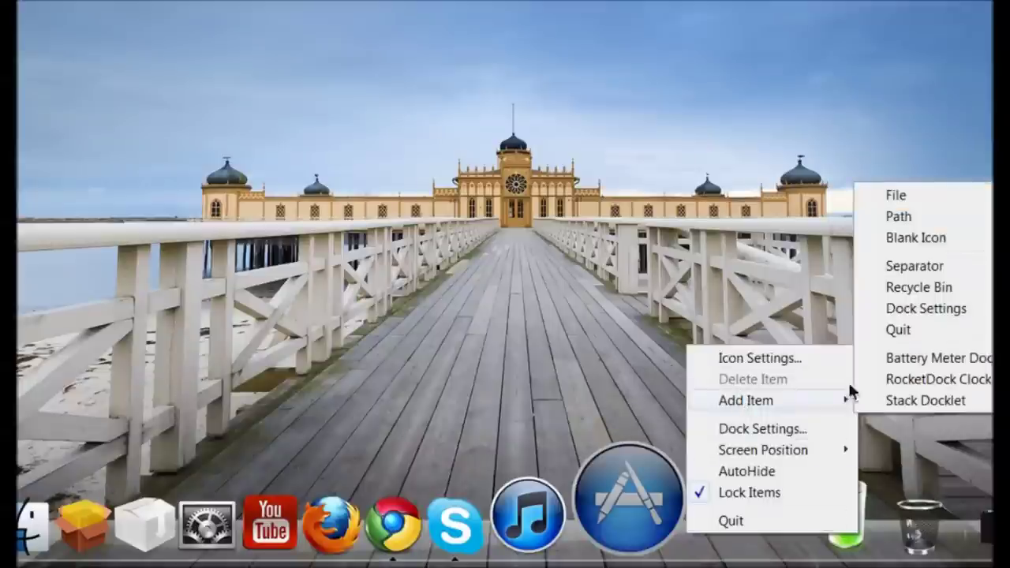
click(893, 402)
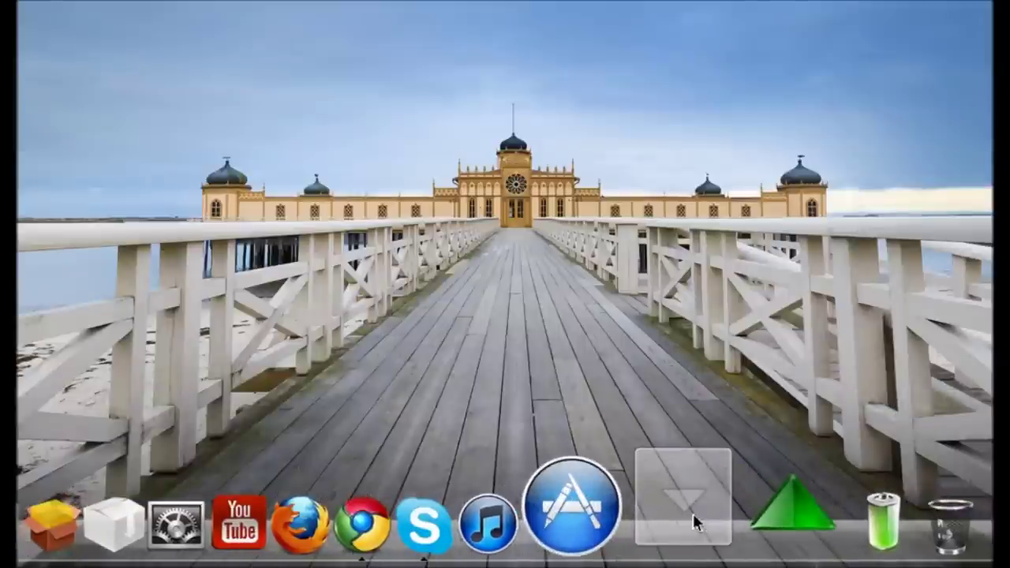
Step: Open the new stack docklet's icon settings and choose Button-Upload.ico as its icon
right_click(692, 504)
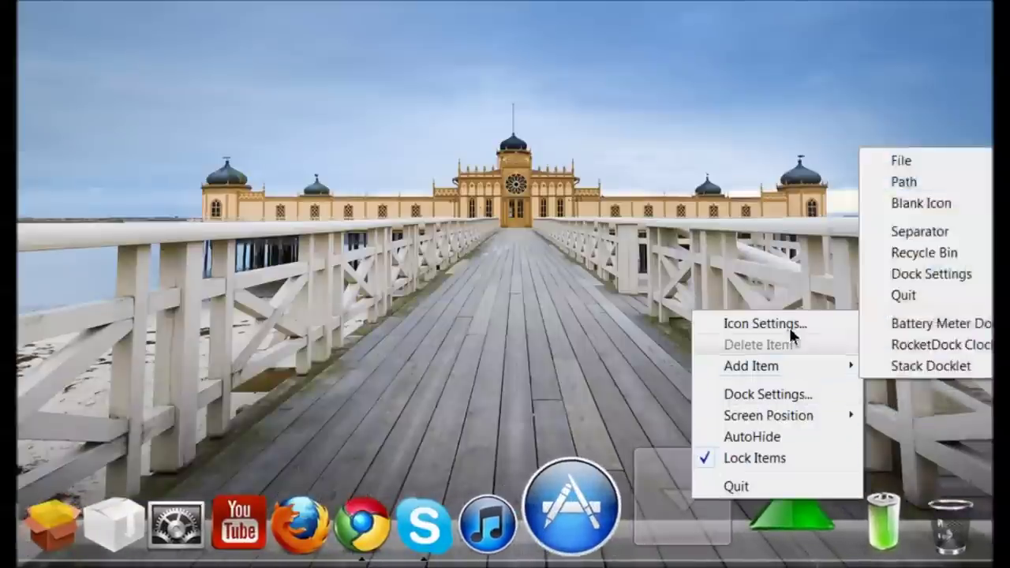
click(727, 324)
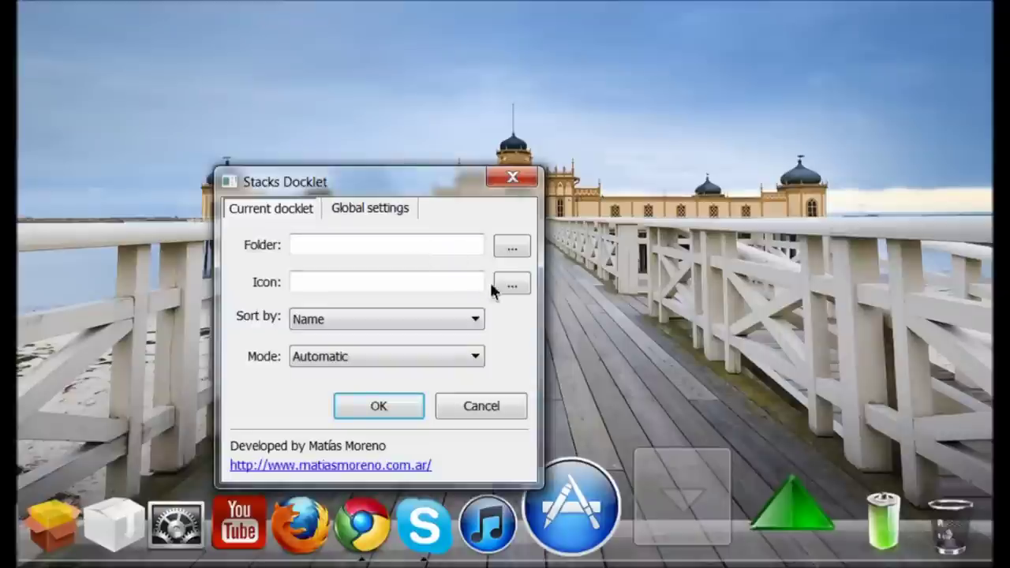
click(517, 285)
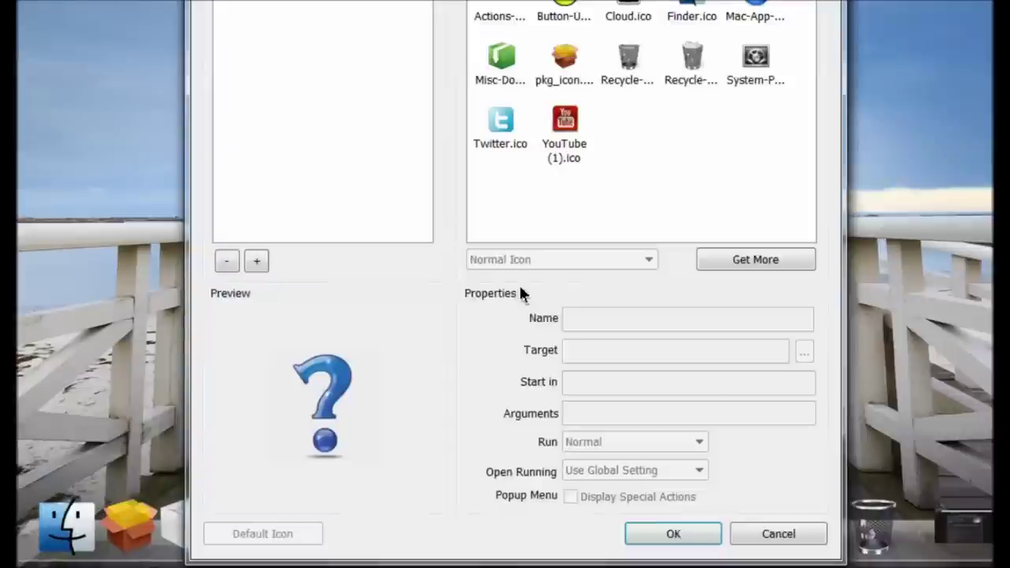
click(564, 7)
click(662, 540)
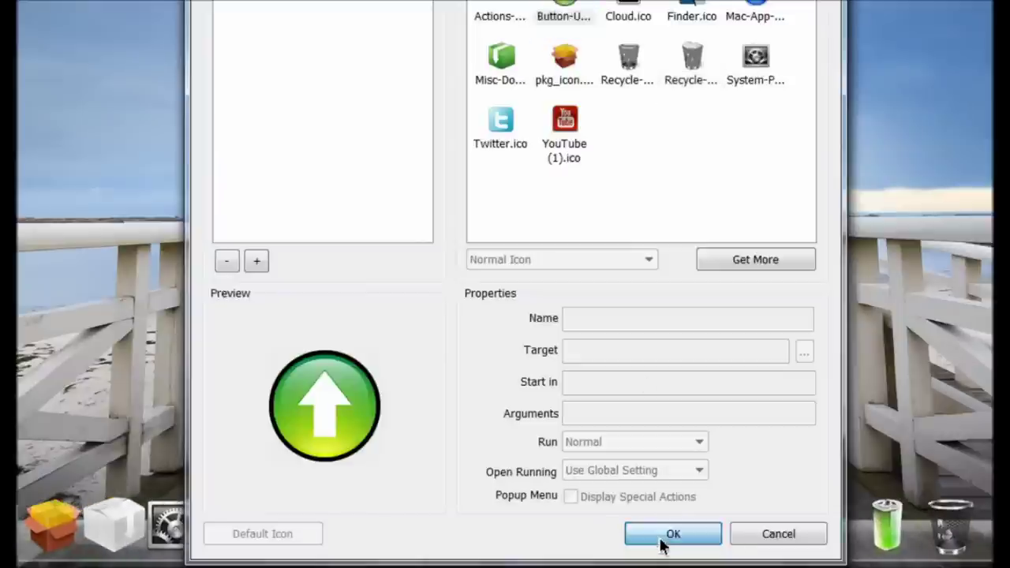
Step: Keep the stack docklet sorted by Name, set its mode to Fan and confirm the settings
click(356, 317)
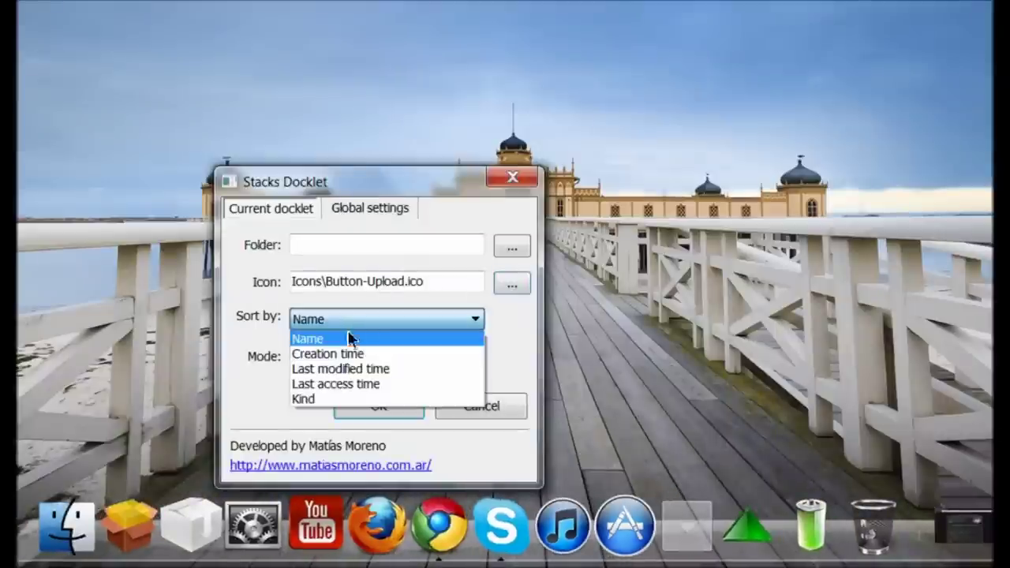
click(370, 317)
click(319, 357)
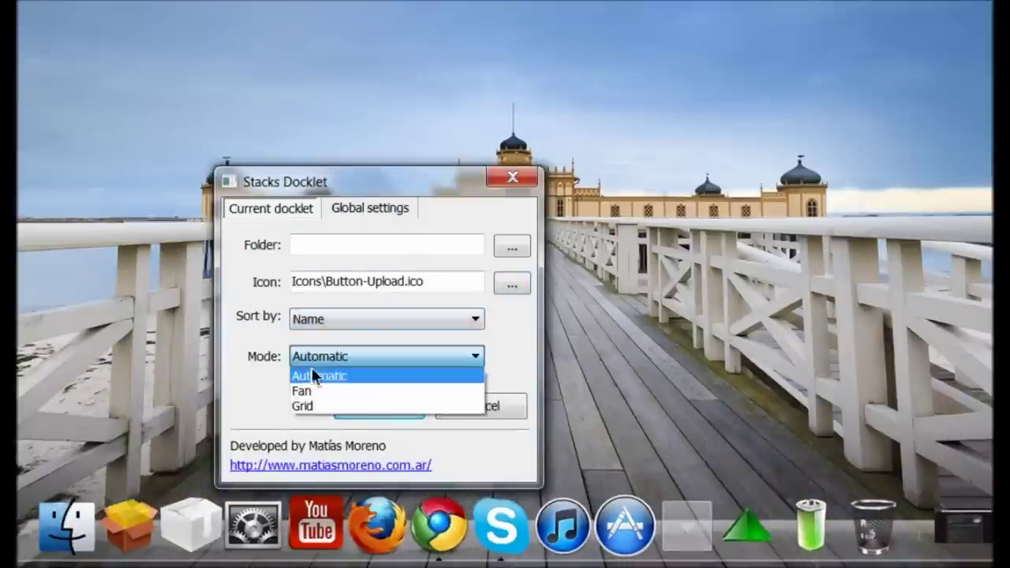
click(316, 391)
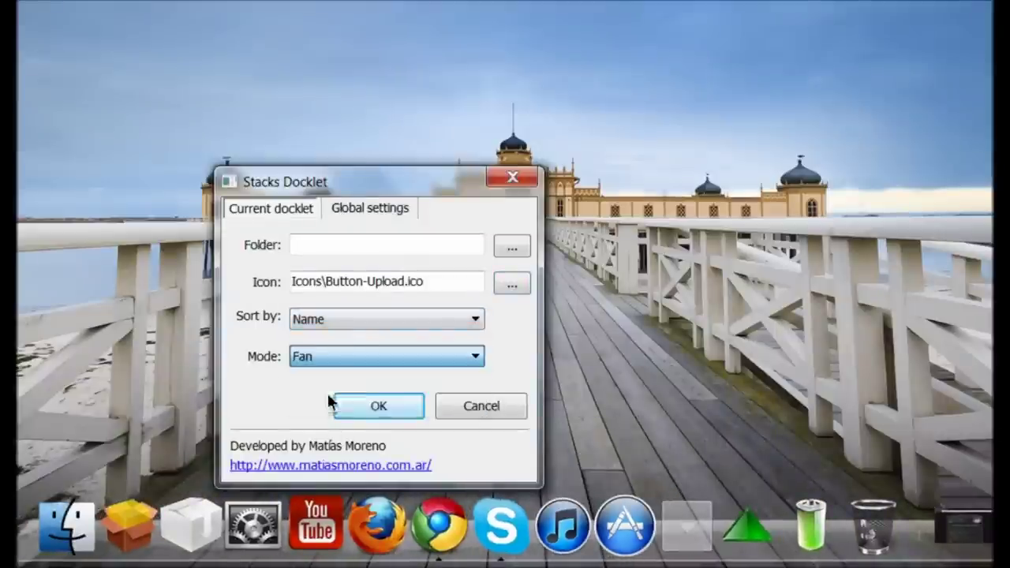
click(387, 359)
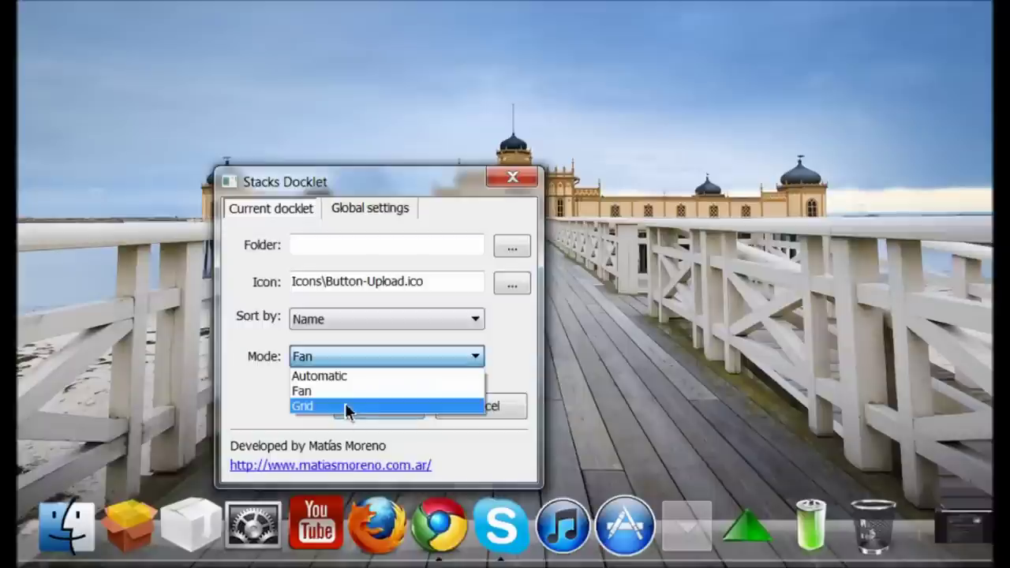
click(343, 390)
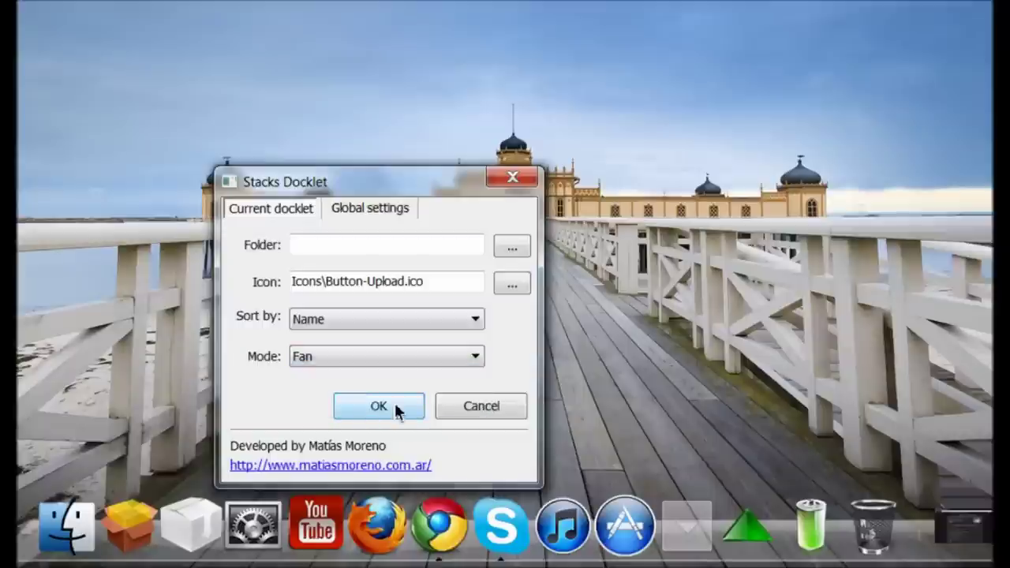
click(394, 406)
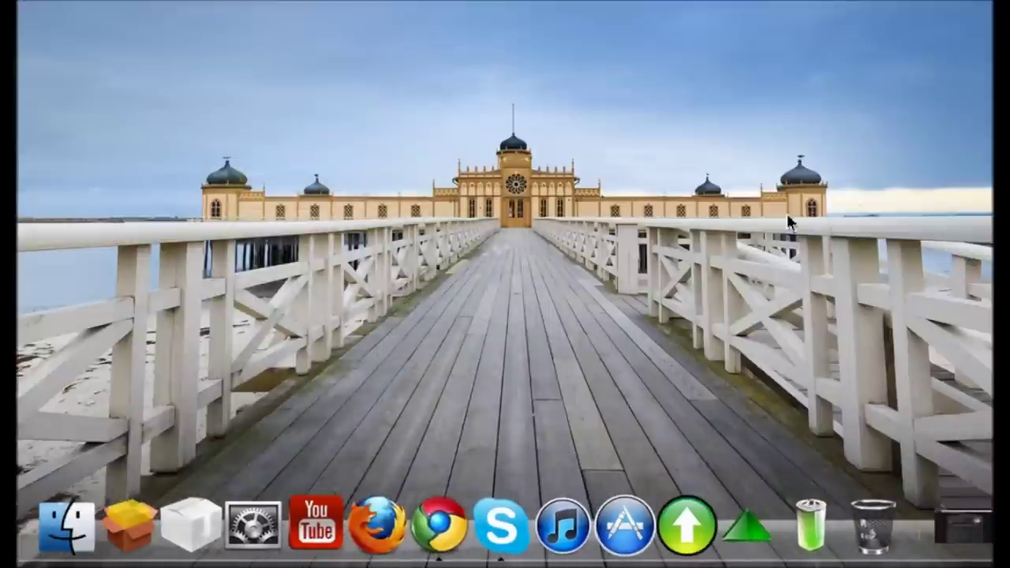
Step: Unlock the dock items and remove the stack docklet with the green upload icon from the dock
right_click(563, 505)
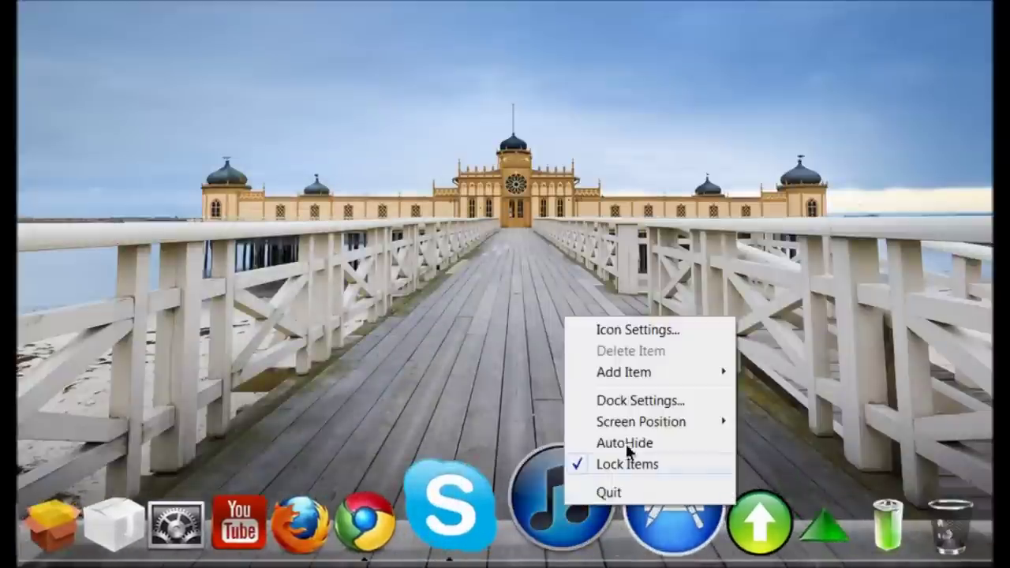
click(641, 470)
drag(699, 523, 653, 344)
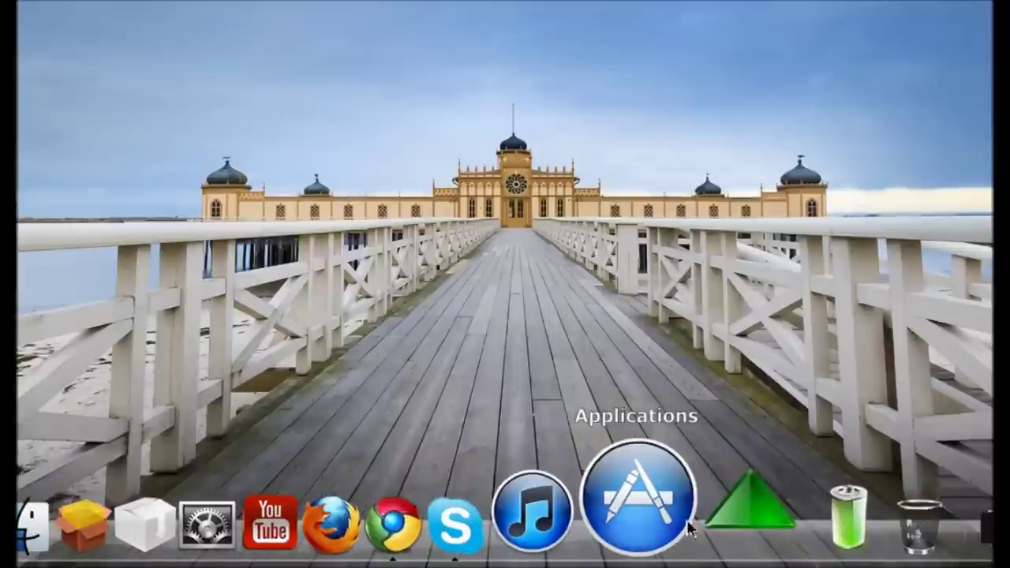
Step: Review the dock's general, icon and style settings, including the list of available themes, and close the settings
right_click(677, 522)
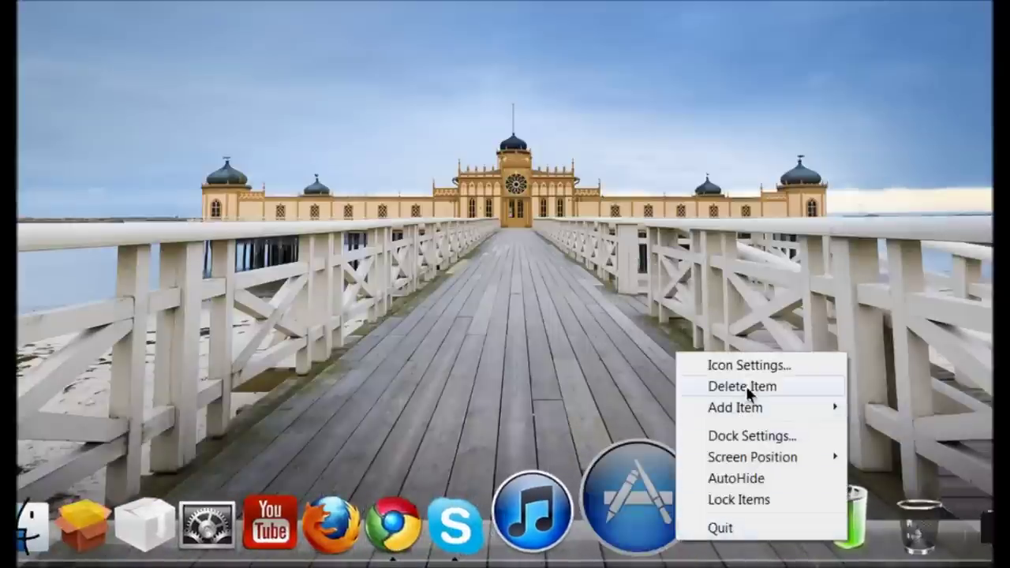
click(757, 434)
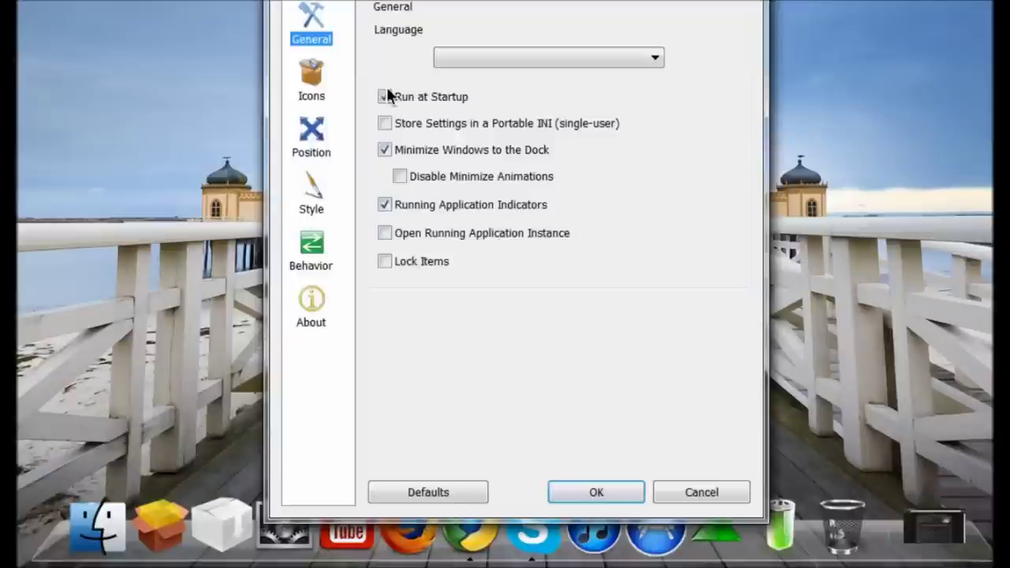
click(313, 76)
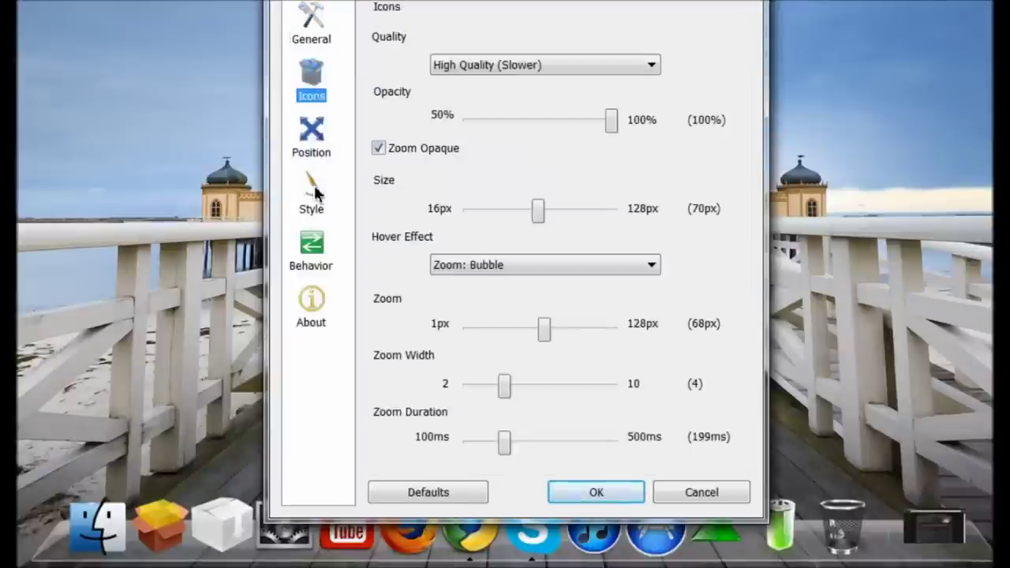
click(316, 192)
click(439, 61)
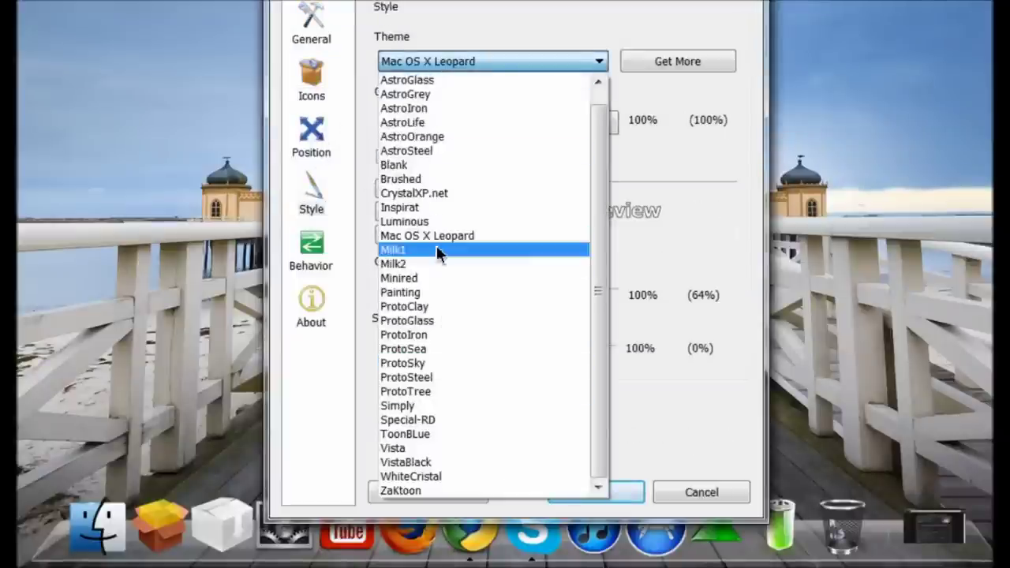
click(436, 249)
click(598, 491)
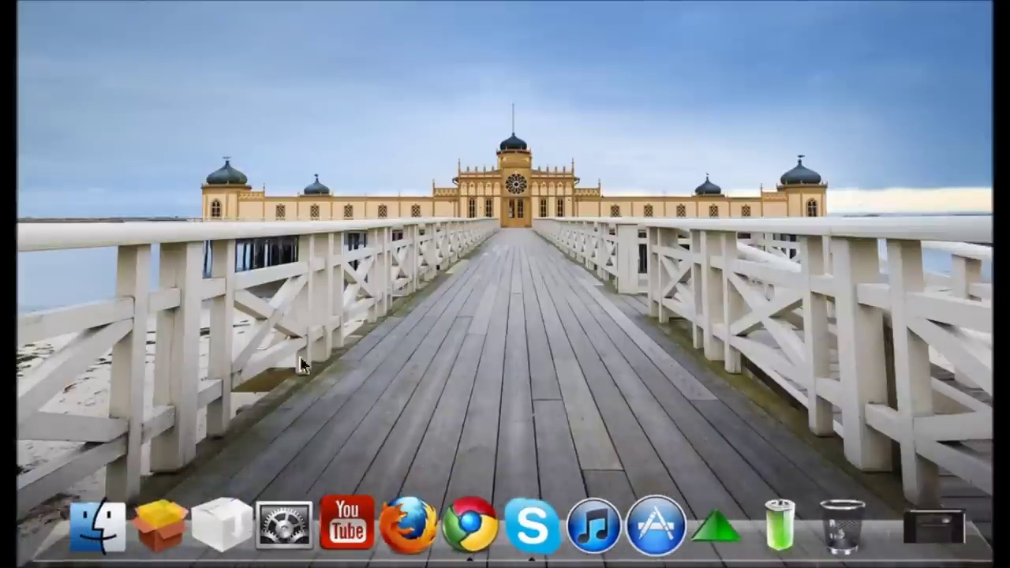
Step: Open the YouTube item's icon settings, review its icon and properties, and close them
right_click(352, 511)
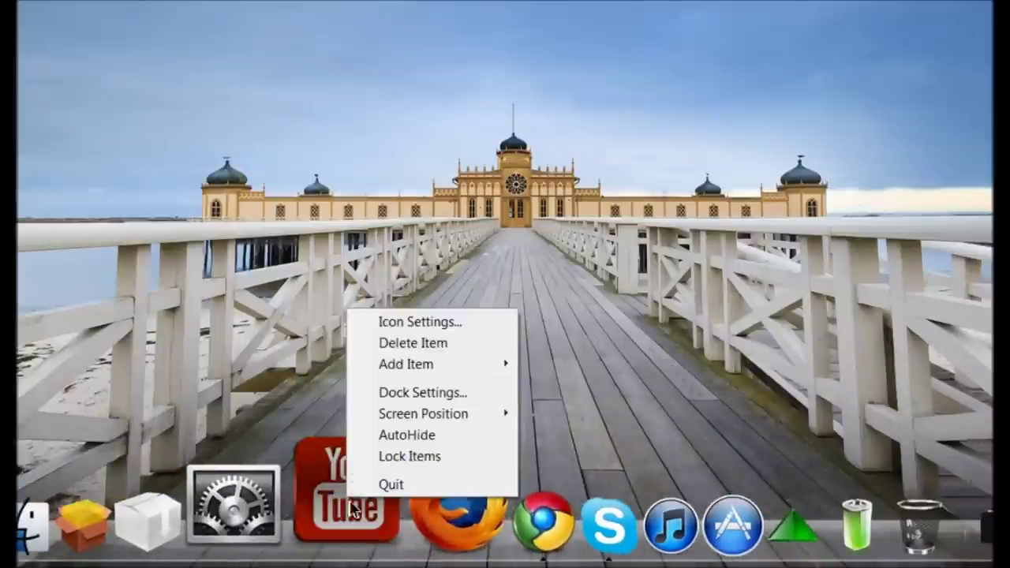
click(427, 321)
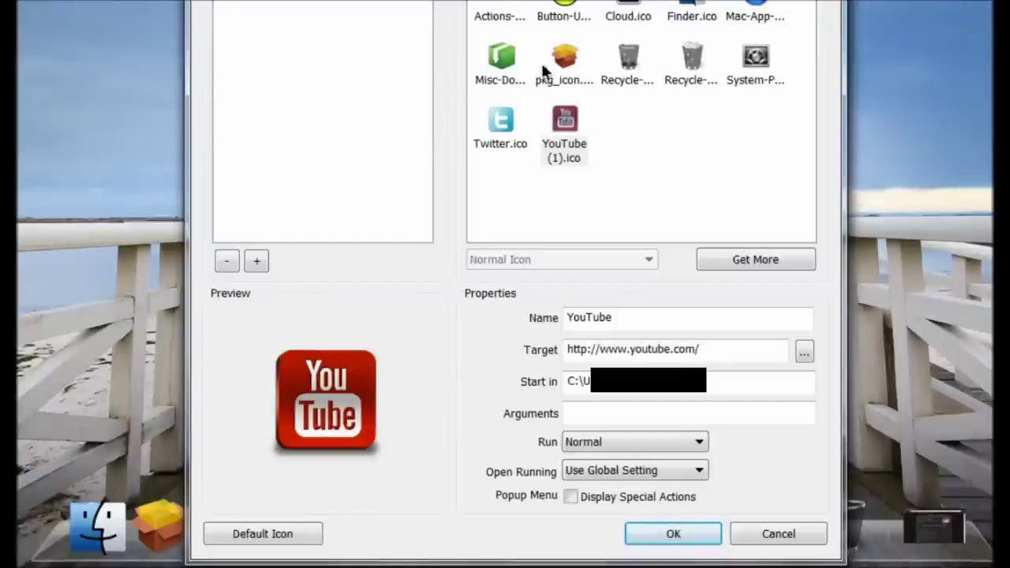
click(666, 529)
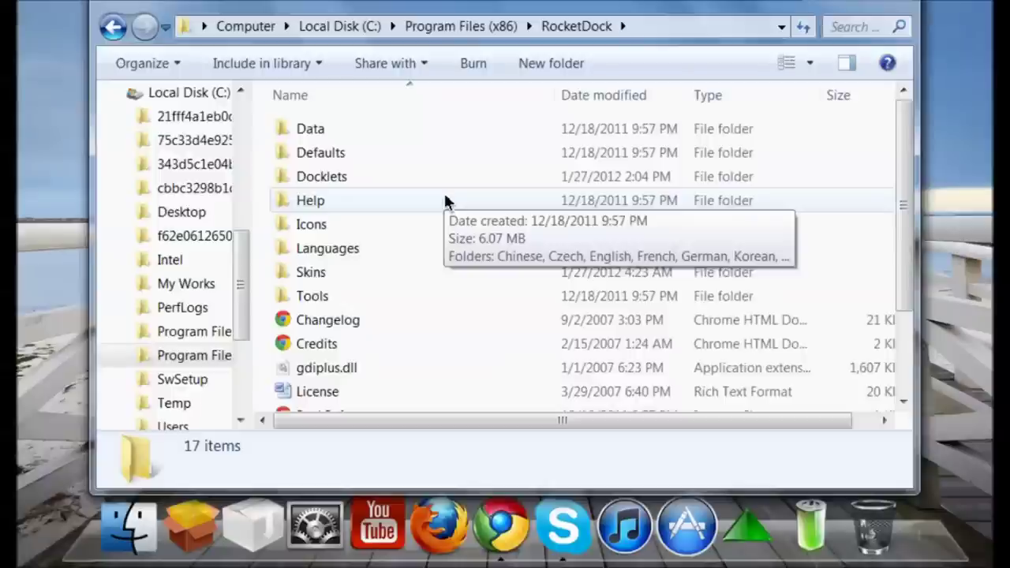
Step: Try allowing Full control for CREATOR OWNER in the Docklets folder's security permissions, and close the dialogs without applying
right_click(341, 177)
click(386, 562)
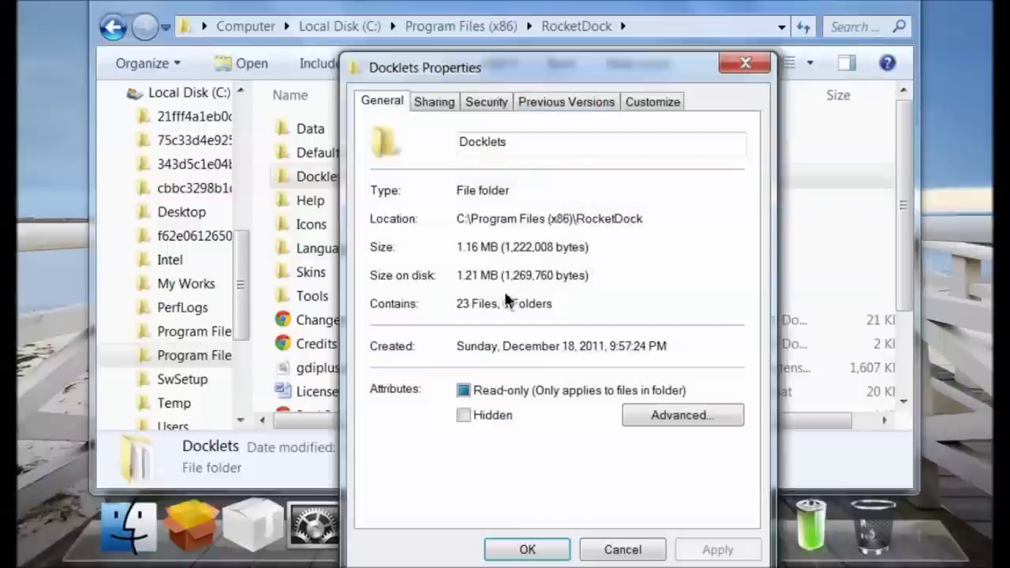
click(485, 101)
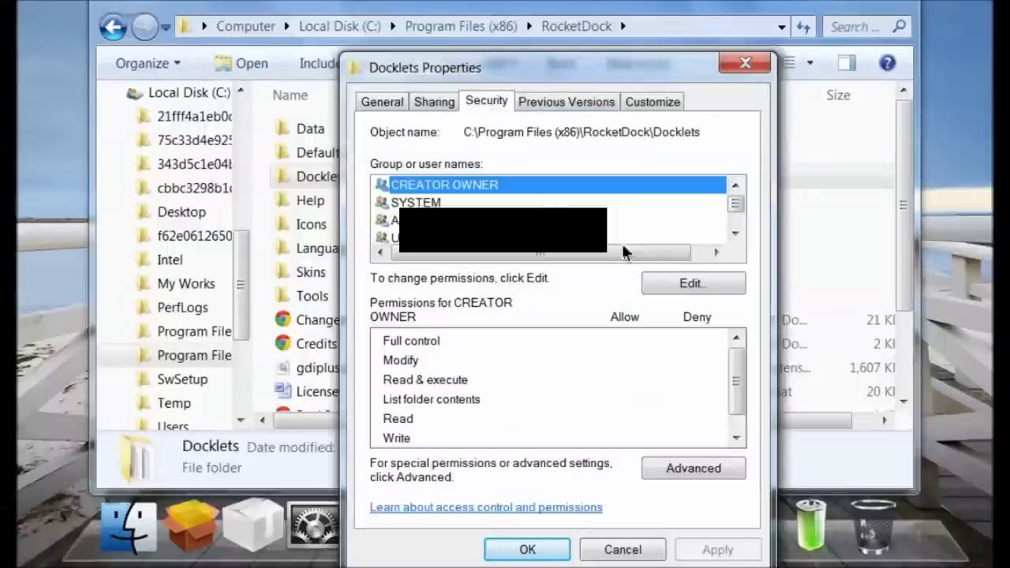
click(694, 282)
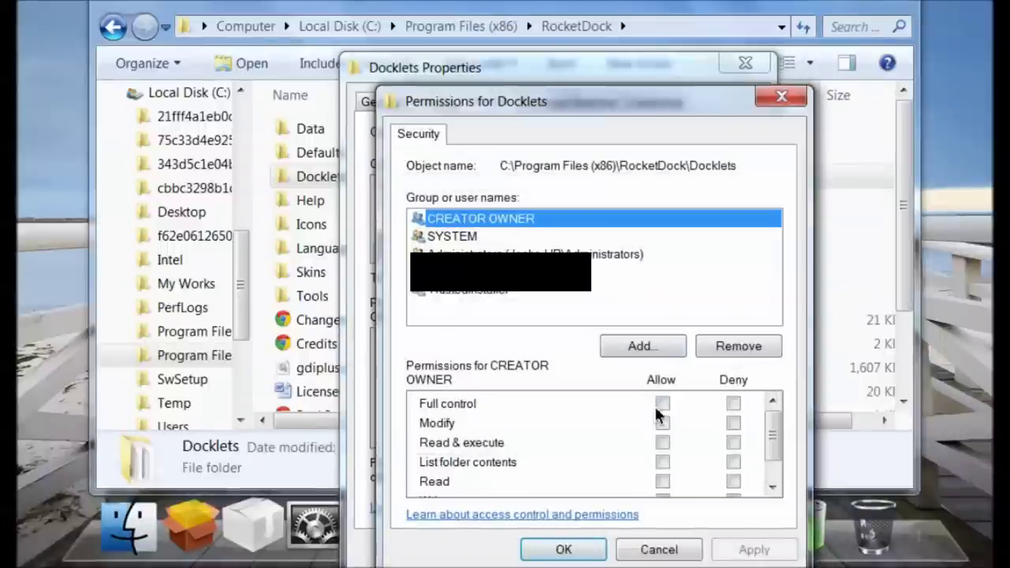
click(662, 404)
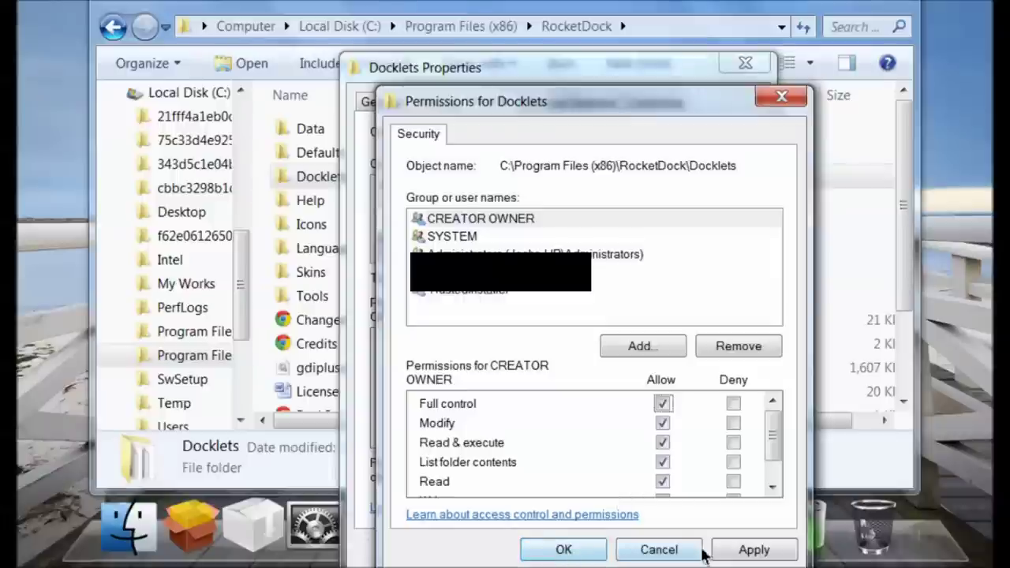
click(780, 97)
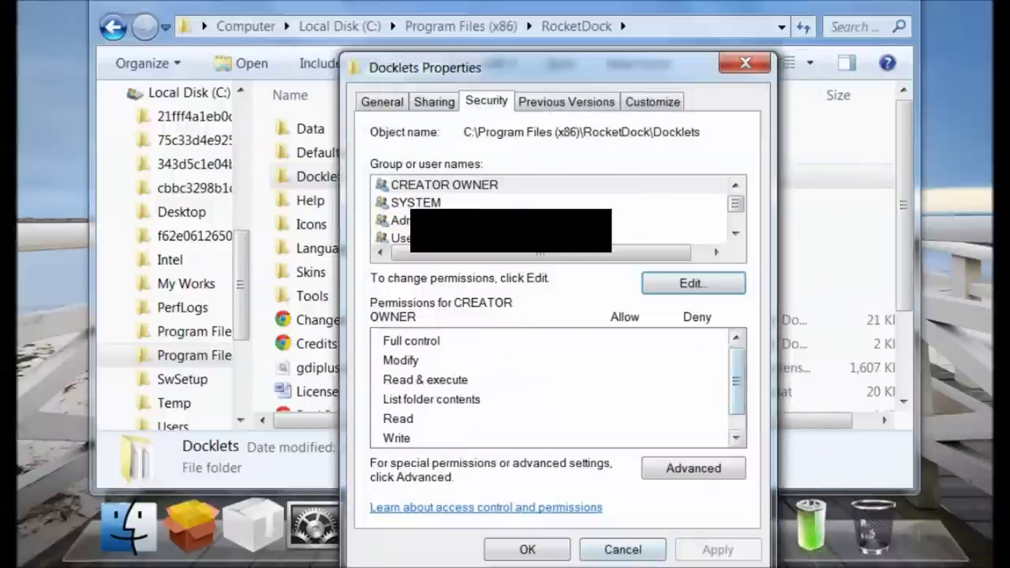
click(745, 67)
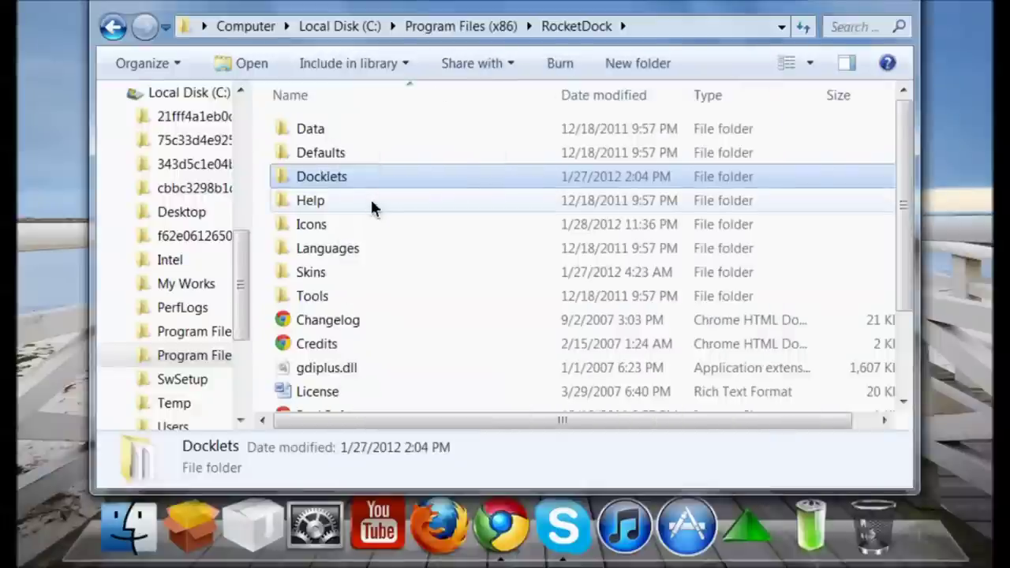
Step: Go up to Program Files (x86), view the available actions for the RocketDock folder, and dismiss them without renaming it
key(BackSpace)
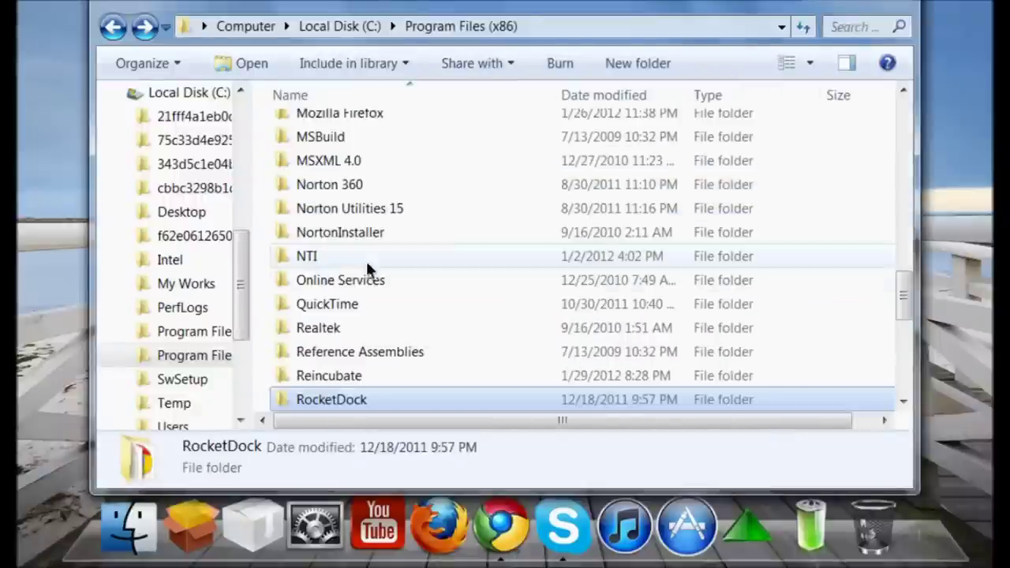
right_click(323, 401)
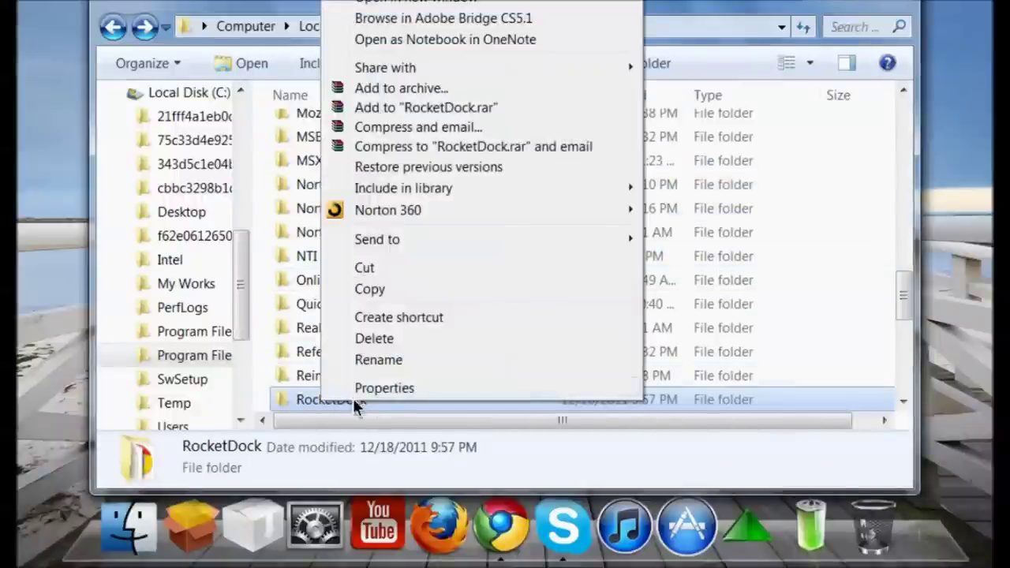
click(296, 397)
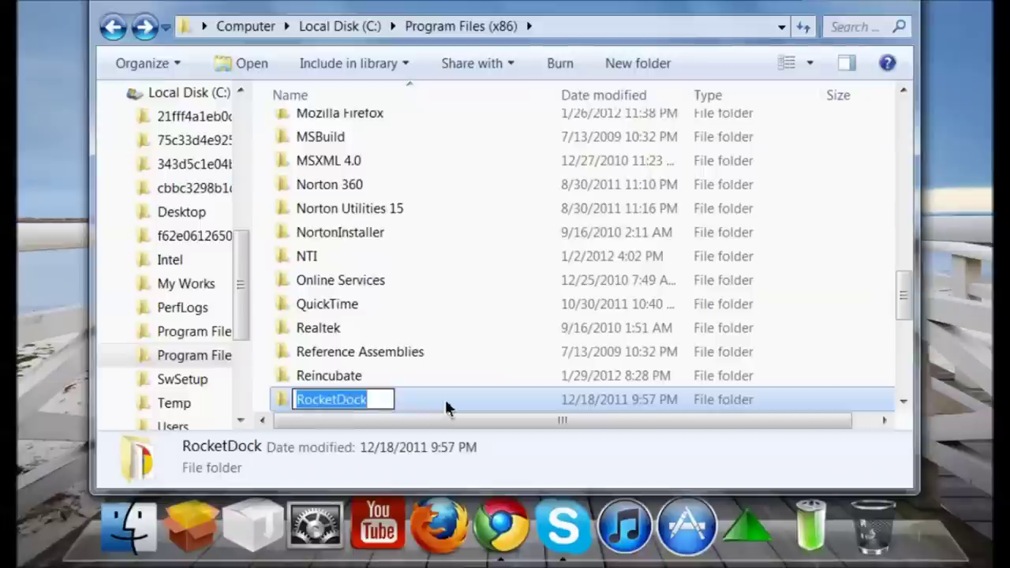
key(Escape)
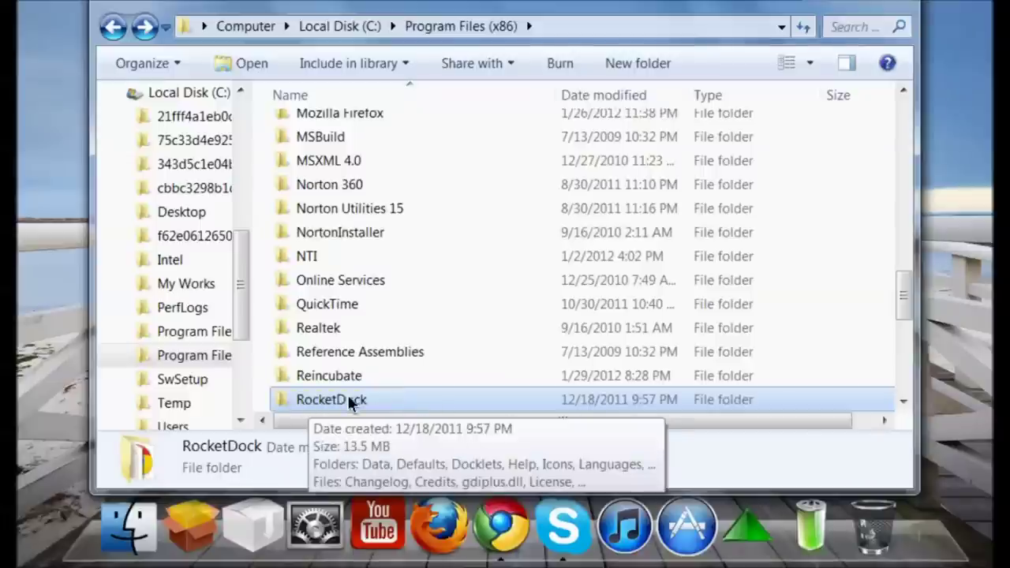
Step: Review the RocketDock folder's location and its subfolders, including Docklets, and close the folder window
double_click(349, 399)
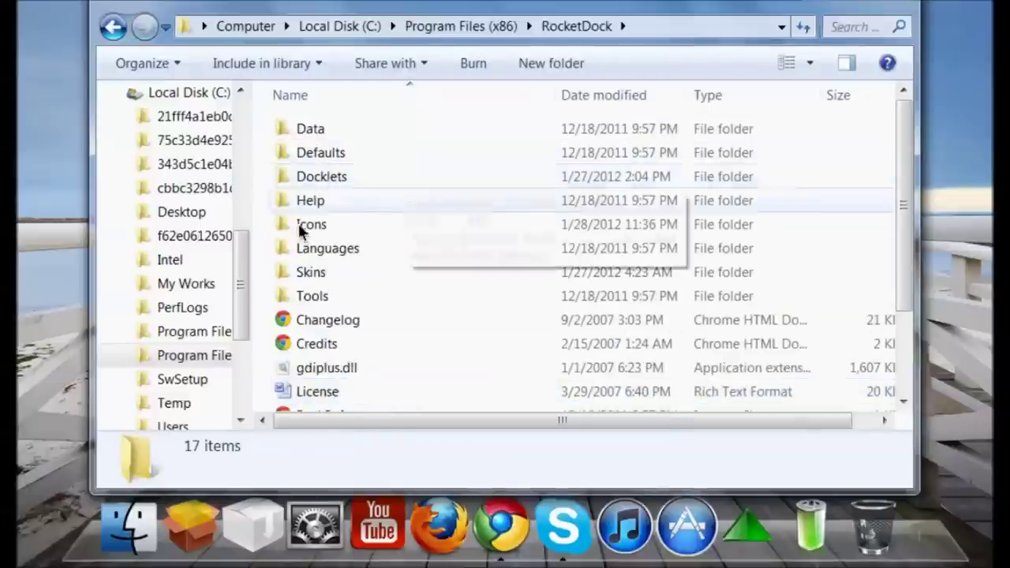
key(BackSpace)
mouse_move(416, 404)
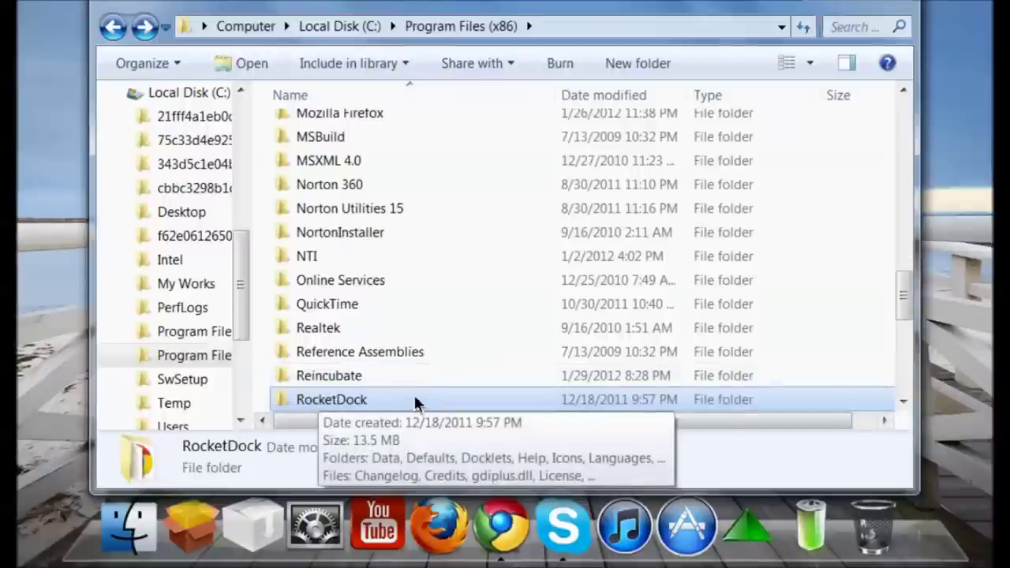
double_click(326, 399)
mouse_move(335, 180)
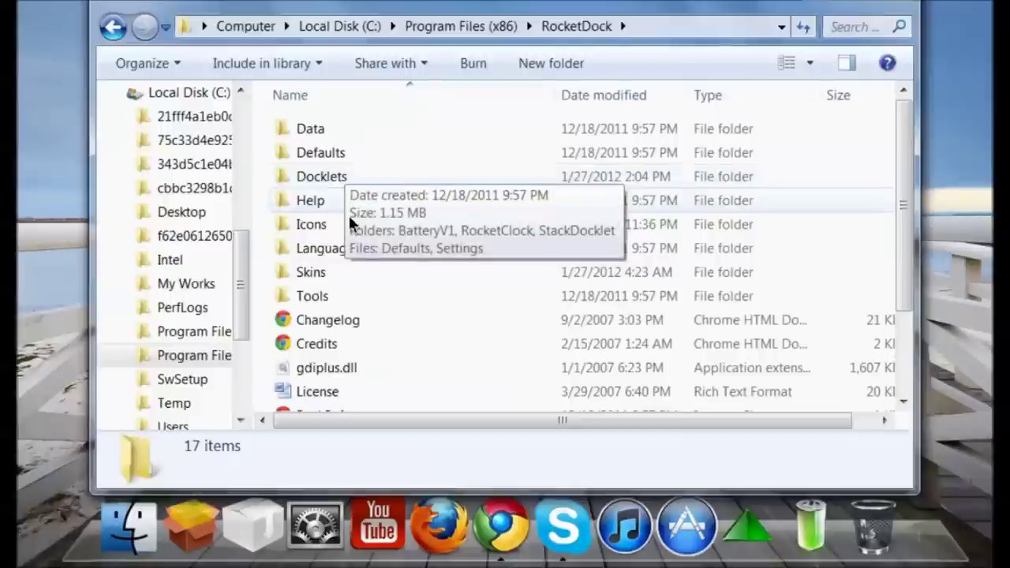
click(895, 7)
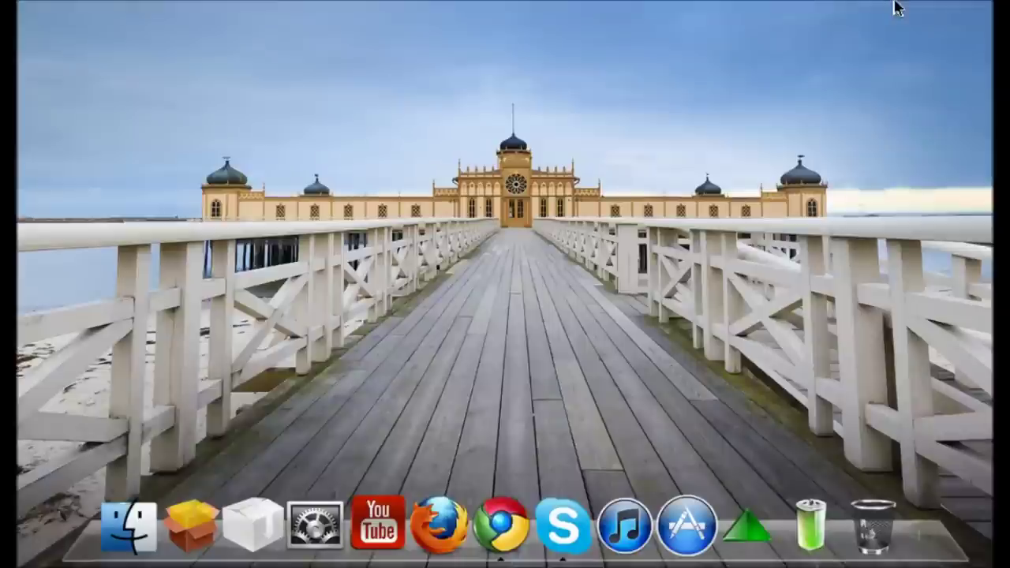